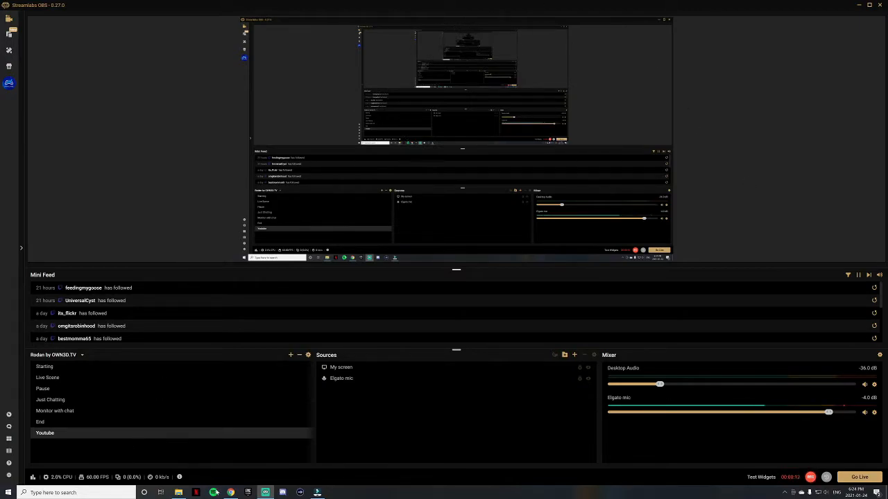
Step: Switch to Chrome and view the Streamlabs and OBS Studio download pages, ending on Streamlabs, before returning to Streamlabs OBS
click(231, 492)
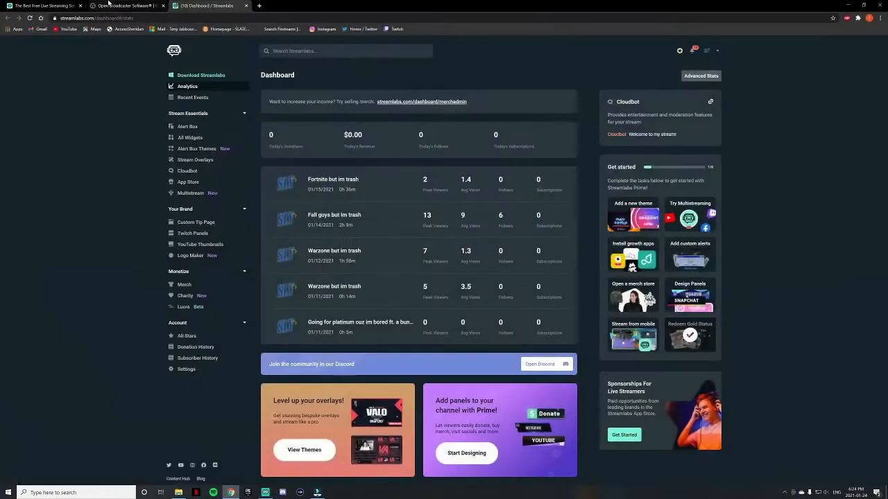
click(43, 5)
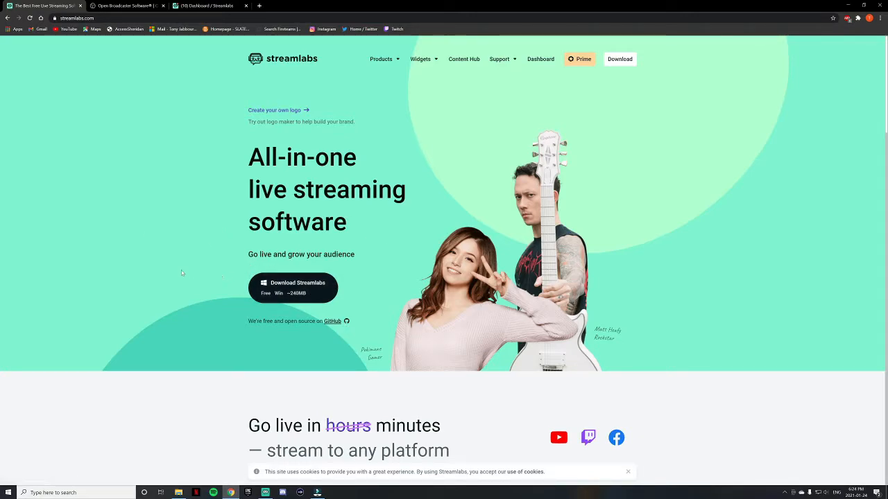
click(105, 7)
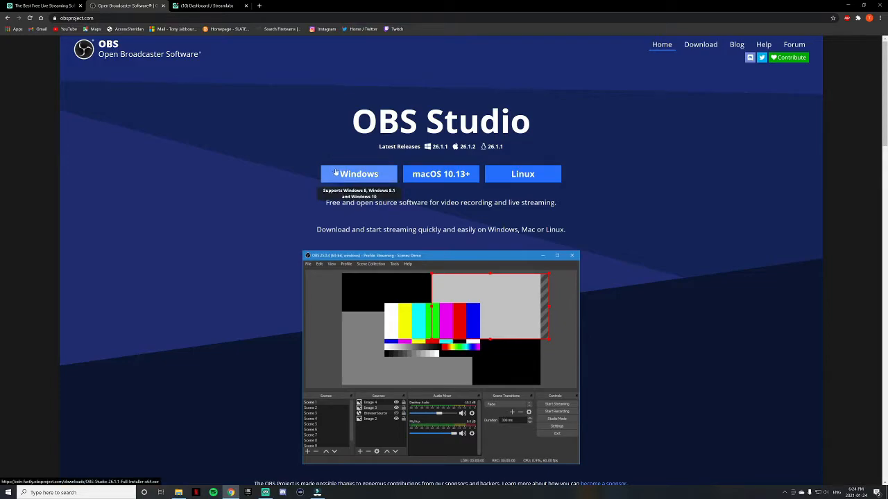
click(45, 5)
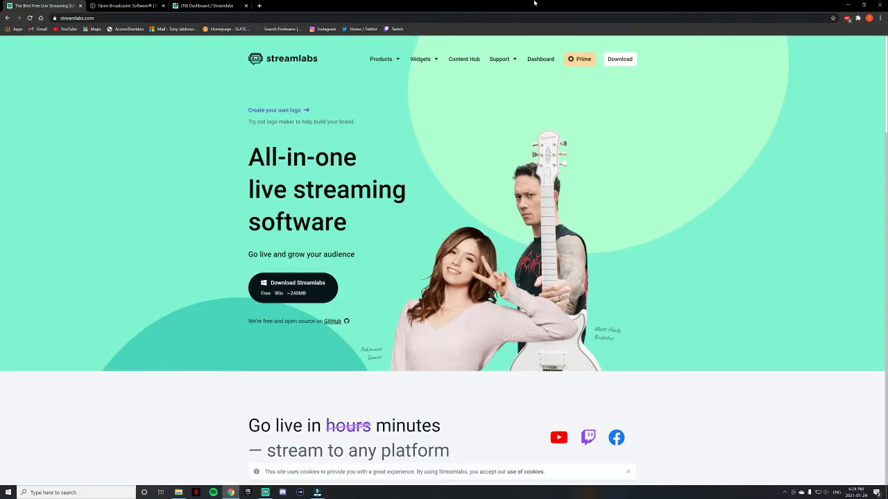
click(847, 5)
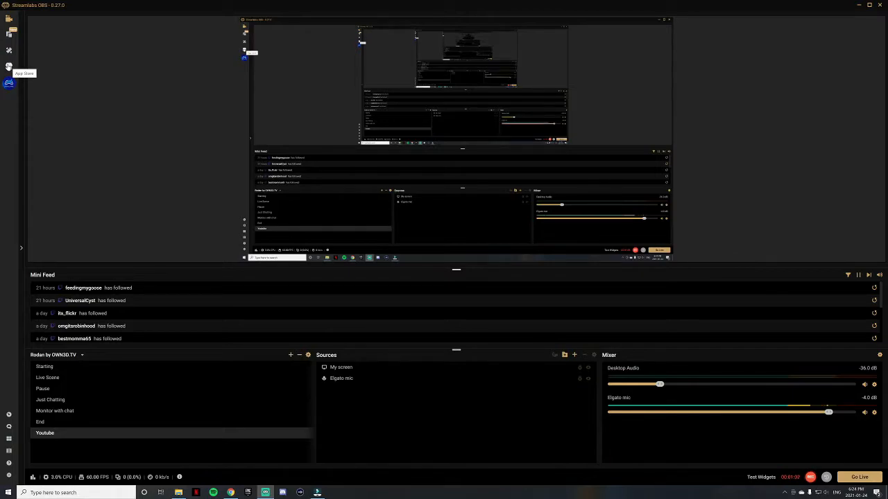
Step: Browse the App Store categories from Overlays and Music through Tools and Sponsorships, returning to Overlays
click(8, 66)
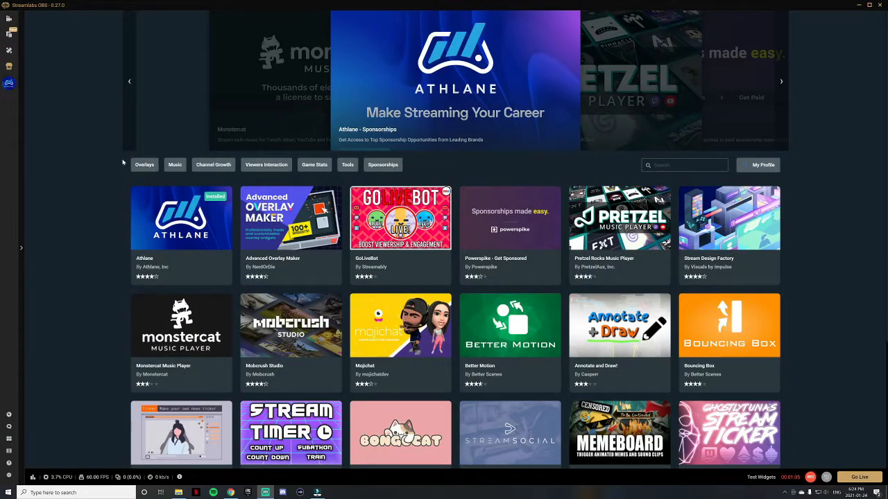
click(143, 167)
click(168, 170)
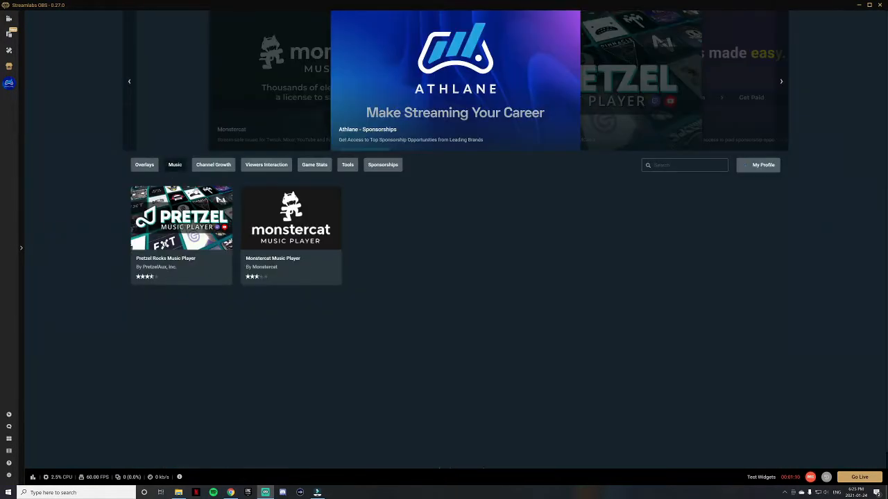
click(223, 166)
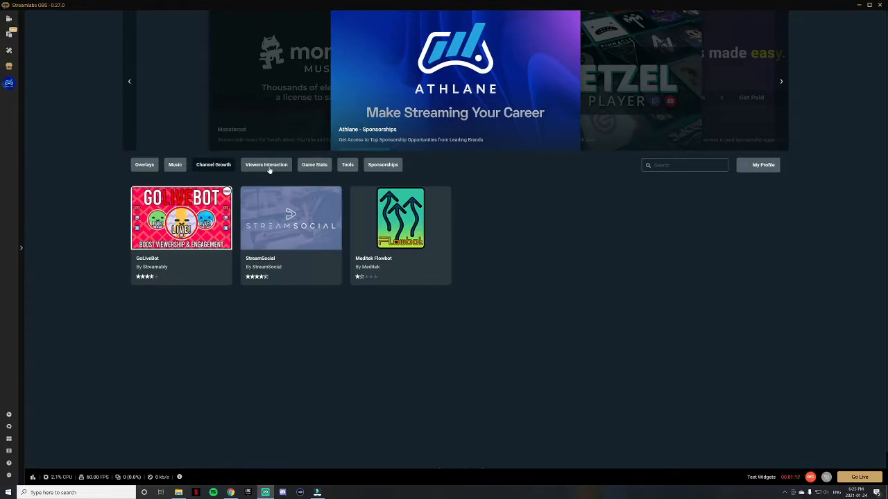
click(270, 168)
click(308, 167)
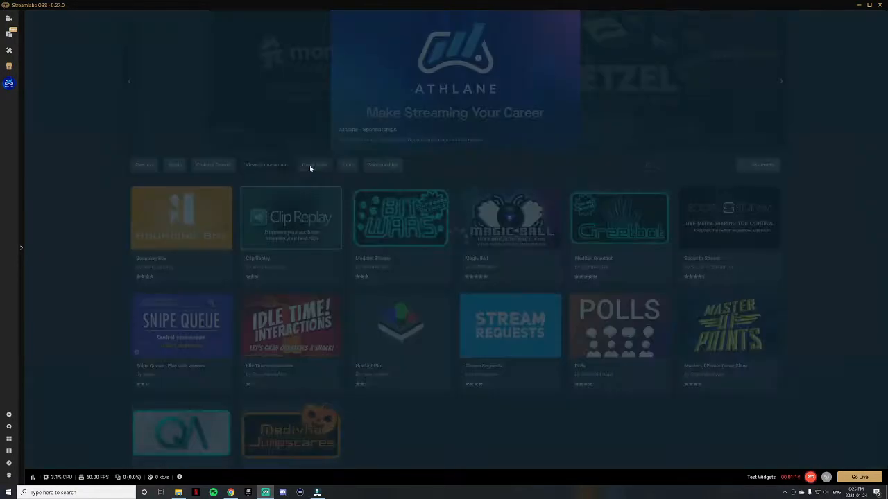
click(344, 167)
click(394, 164)
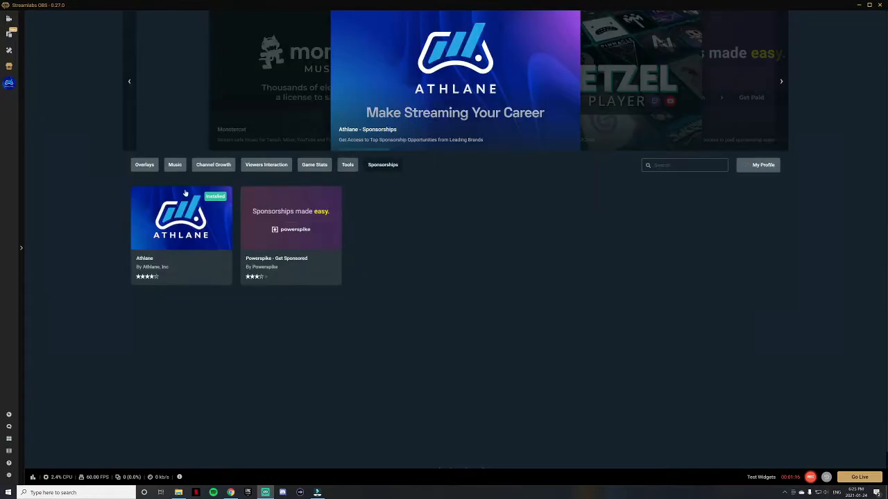
click(150, 166)
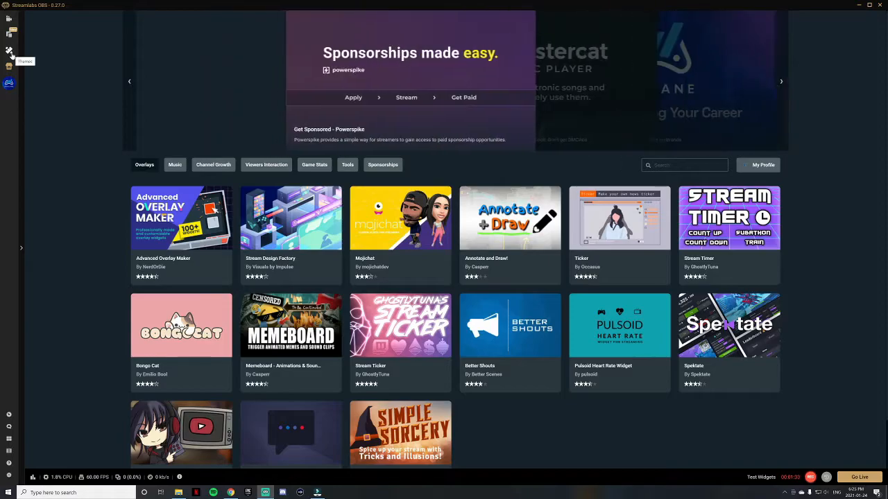
Step: Browse the scene, widget and tip page themes in the overlay library, ending on Scene Themes
click(9, 50)
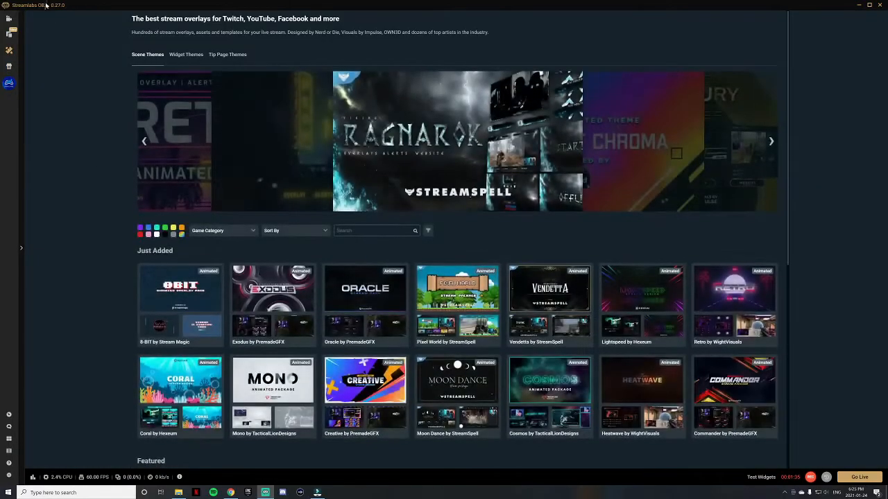
click(192, 55)
click(230, 54)
click(137, 55)
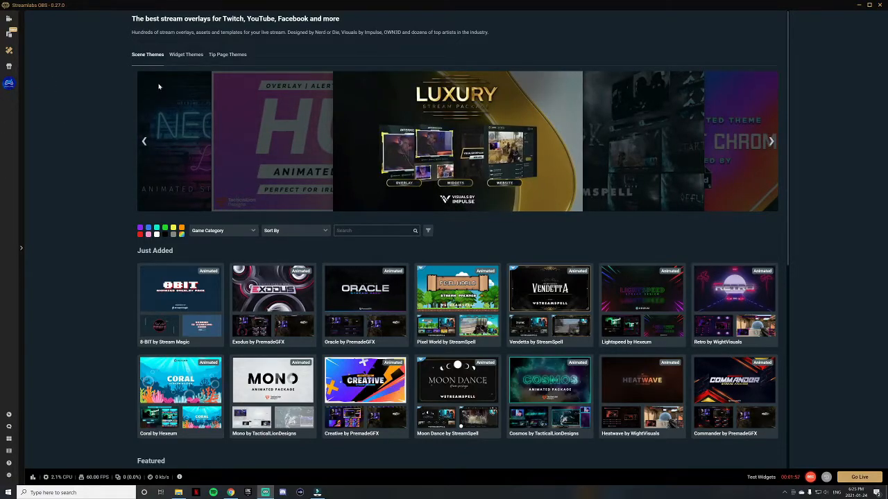
Step: Look through the Alert Box Library and preview the Exodus and Oracle alert box themes
click(9, 32)
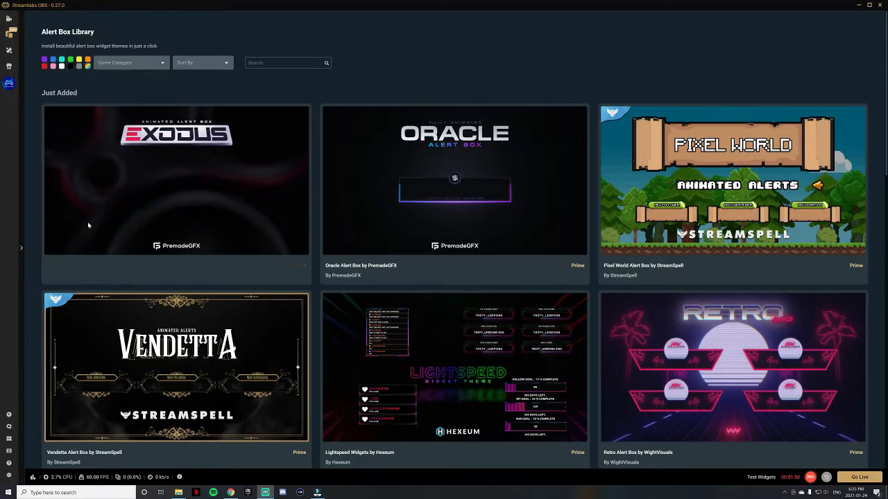
mouse_move(87, 220)
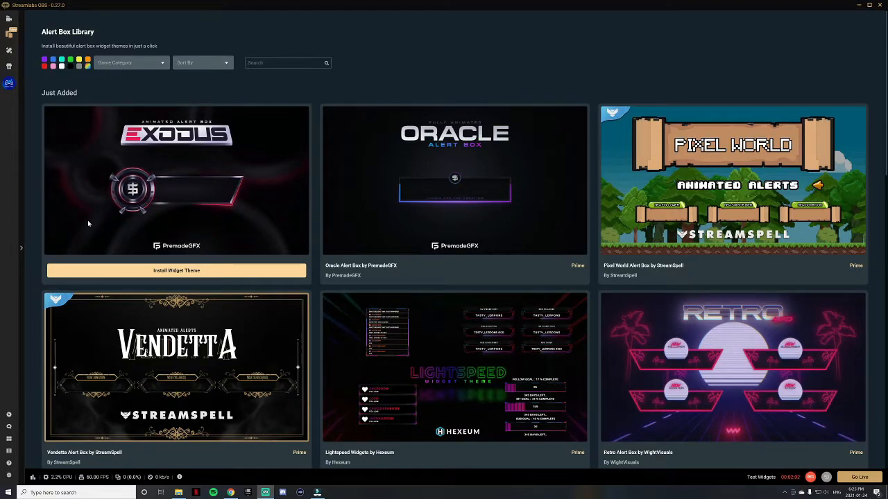
mouse_move(427, 193)
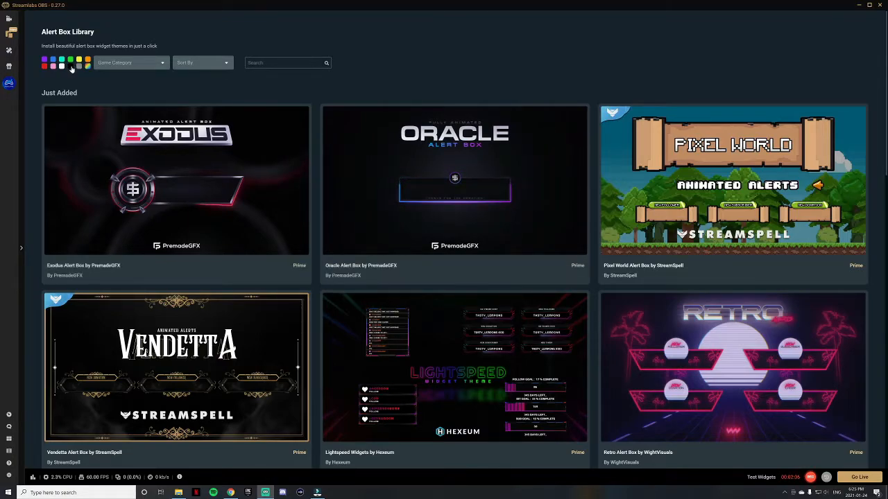
Step: Return to the editor and check which scene collections are available, keeping Rodan by OWN3D.TV
click(9, 20)
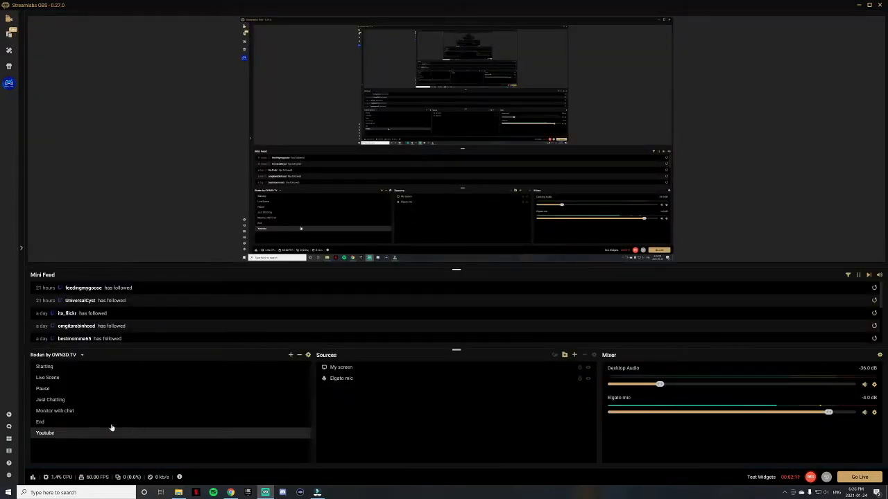
click(82, 355)
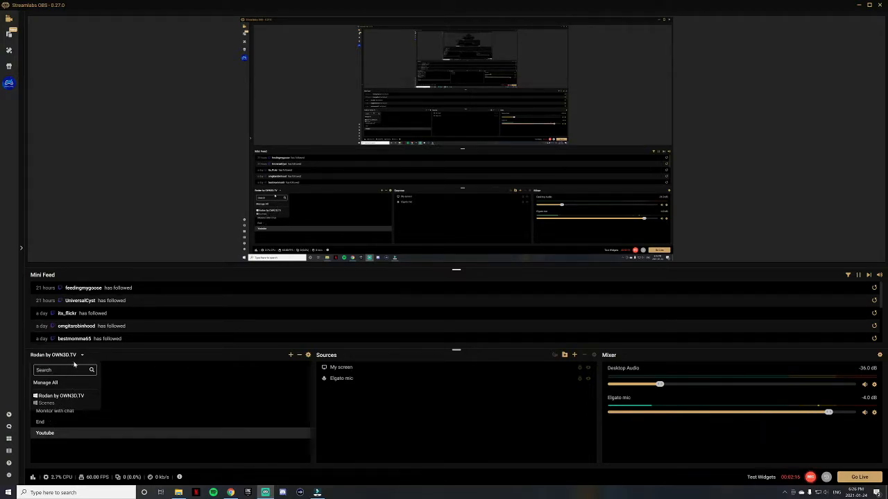
click(81, 355)
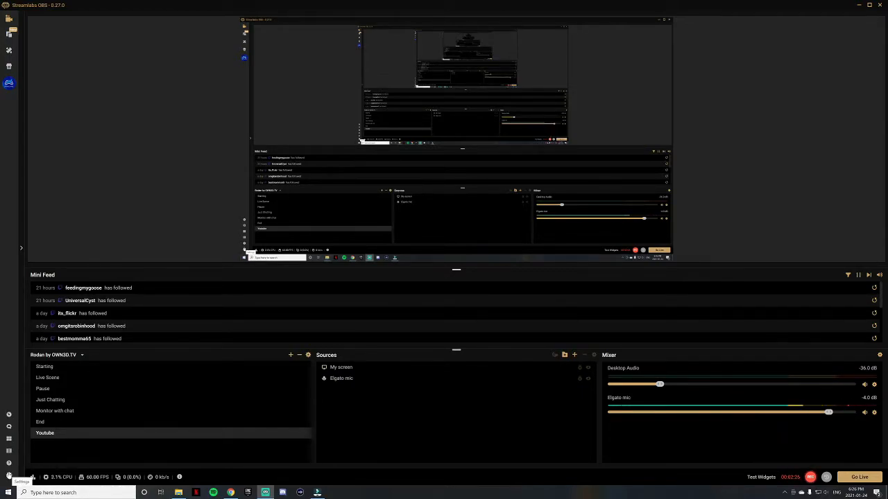
Step: Open the settings and review the General options, including language, output behaviour and source alignment snapping
click(8, 475)
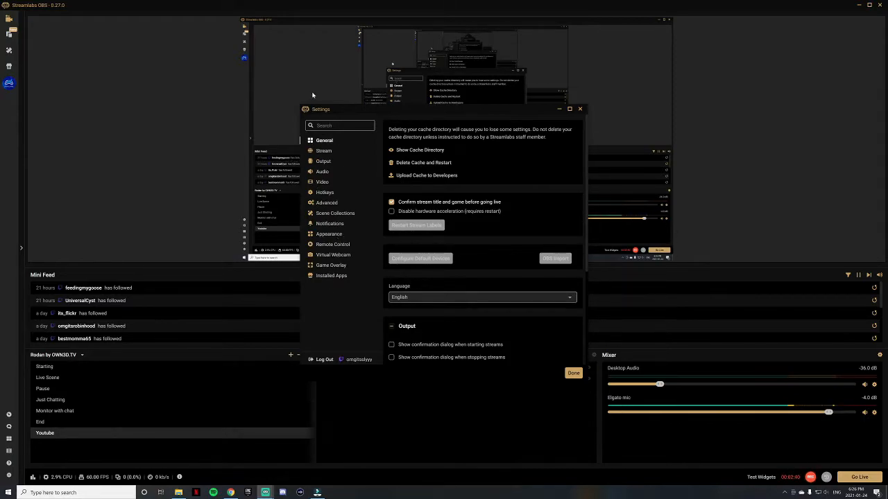
drag(416, 109, 315, 79)
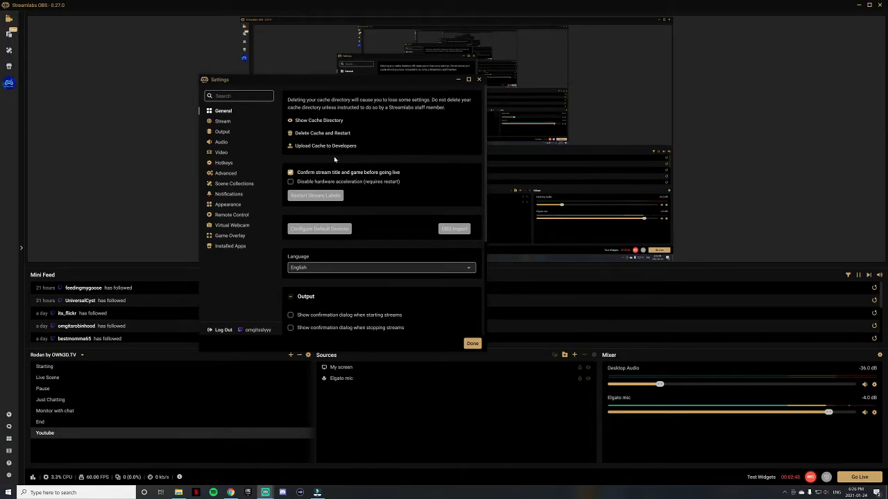
scroll(333, 160, down, 2)
scroll(368, 156, up, 2)
scroll(368, 160, down, 1)
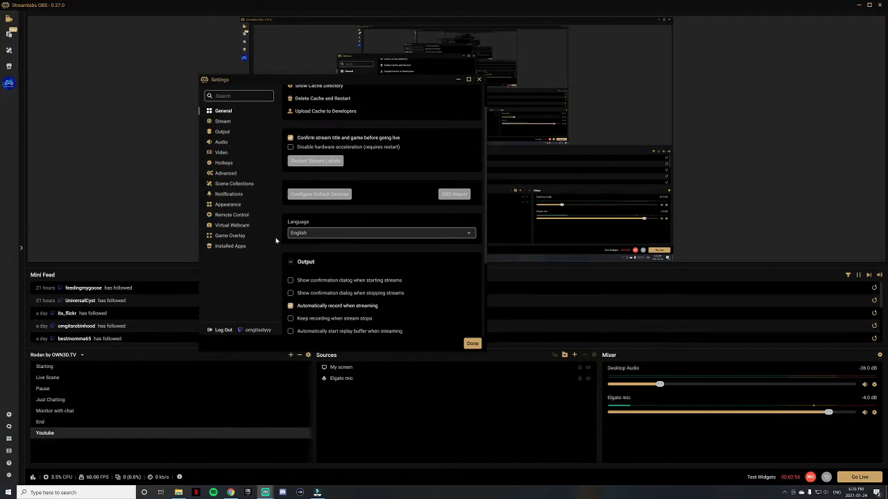
scroll(433, 257, down, 2)
scroll(433, 258, down, 1)
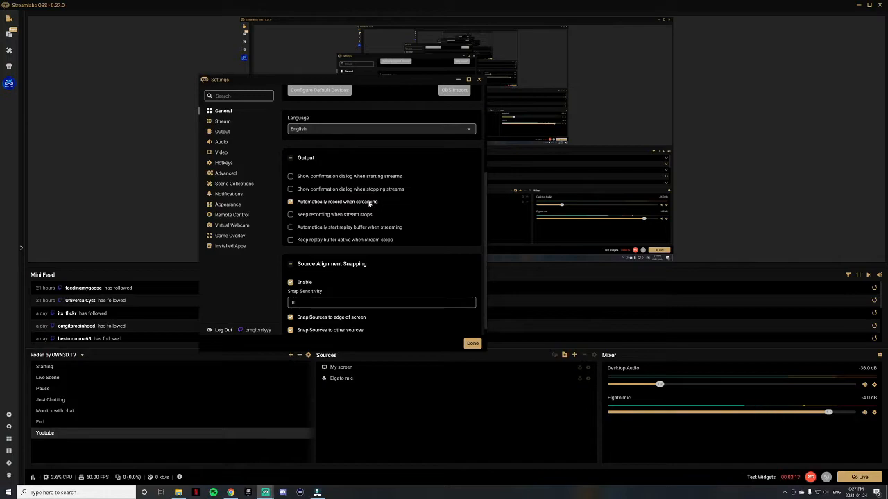
scroll(372, 290, down, 1)
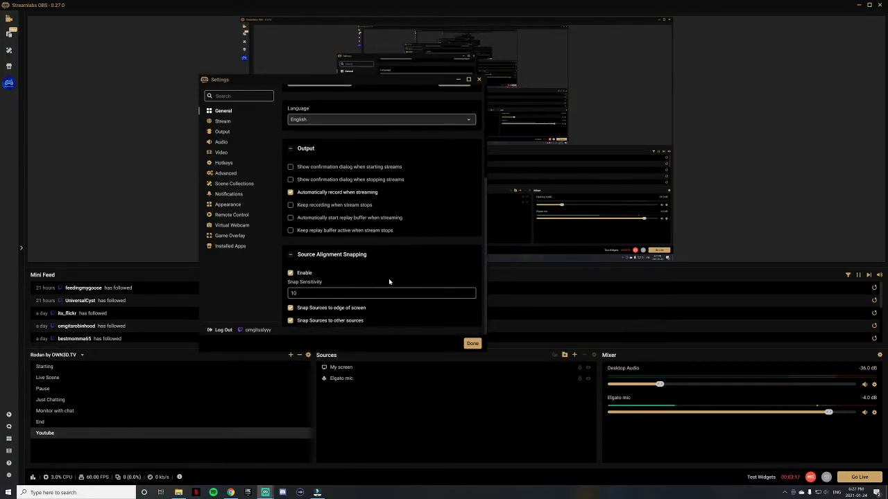
scroll(388, 281, up, 3)
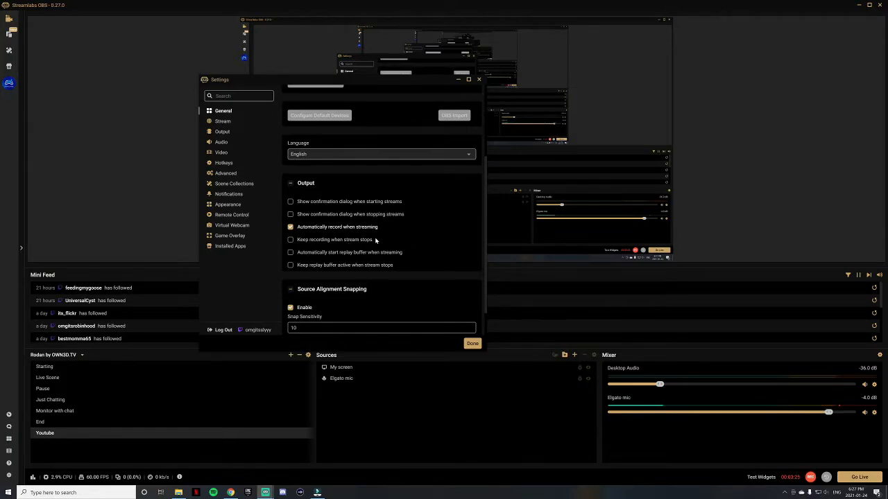
Step: Review the stream destinations and the streaming output settings, including encoder, rate control, bitrate and profile
click(222, 121)
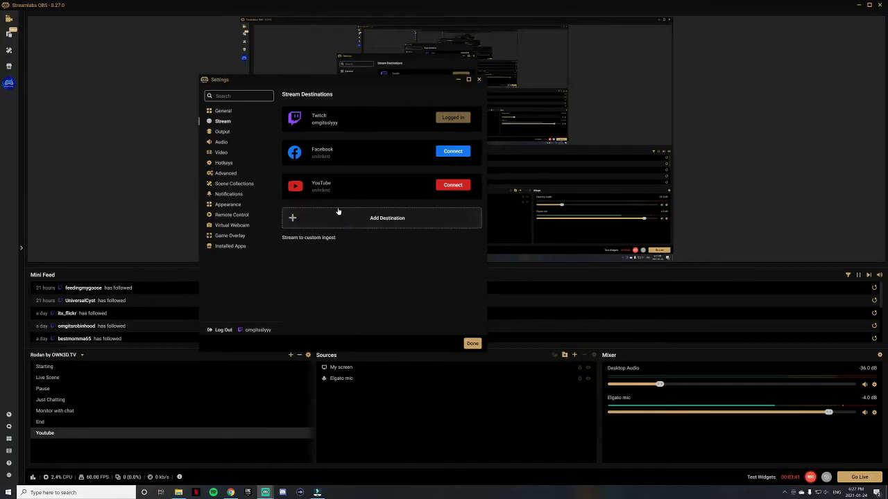
click(226, 132)
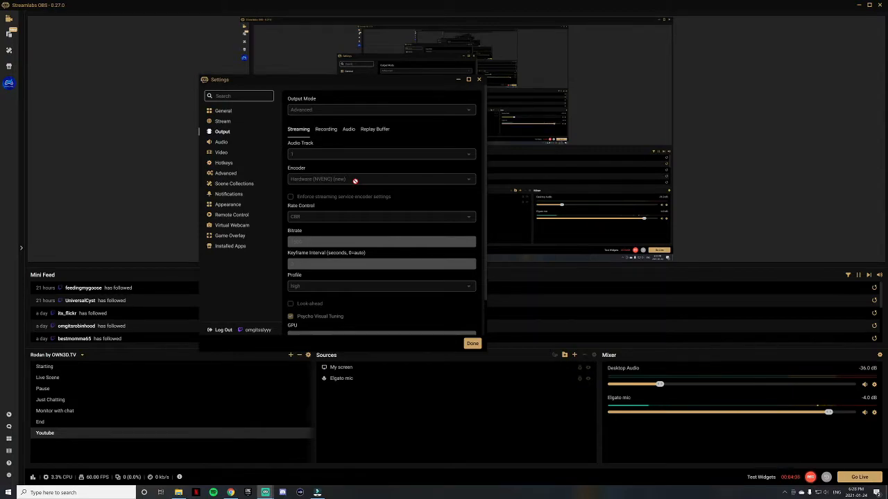
scroll(375, 200, down, 2)
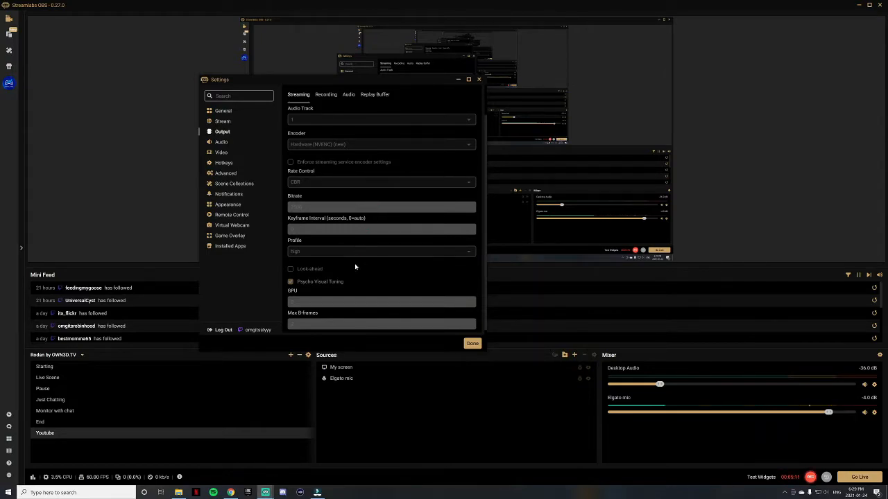
scroll(400, 280, down, 1)
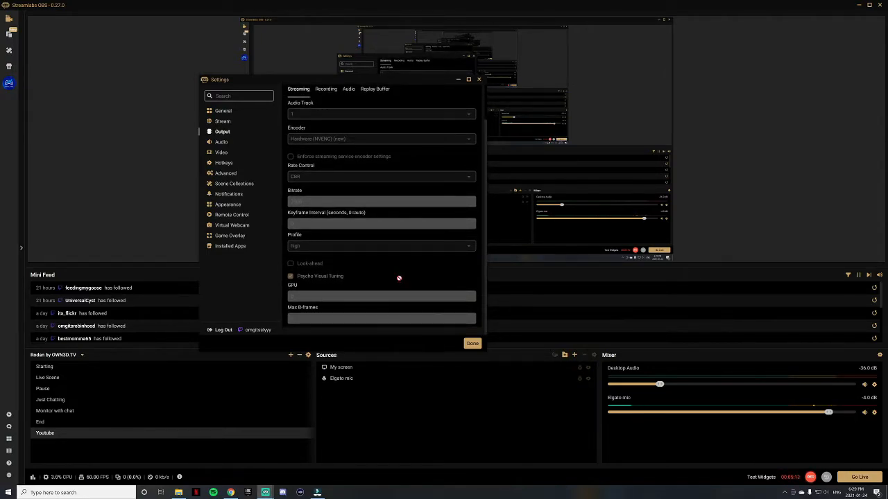
scroll(368, 286, up, 3)
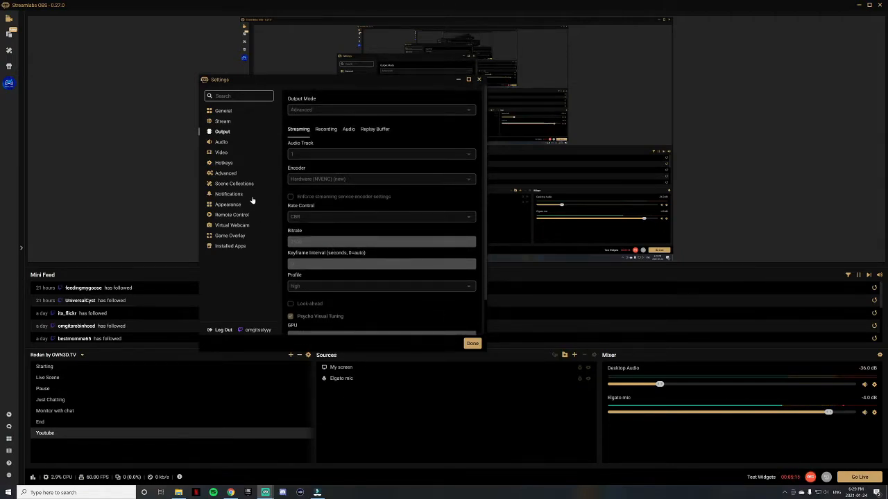
Step: Review the recording output settings from type, path and format down to rate control, preset and Max B-frames
click(324, 130)
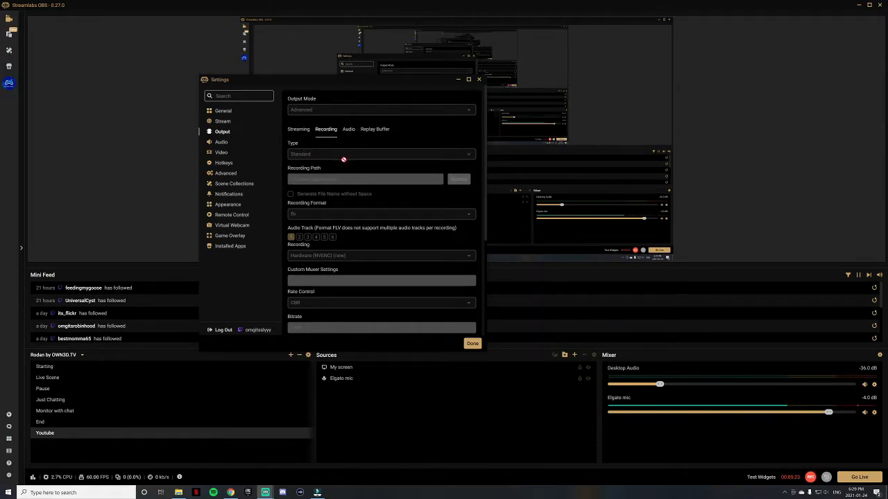
scroll(346, 207, down, 1)
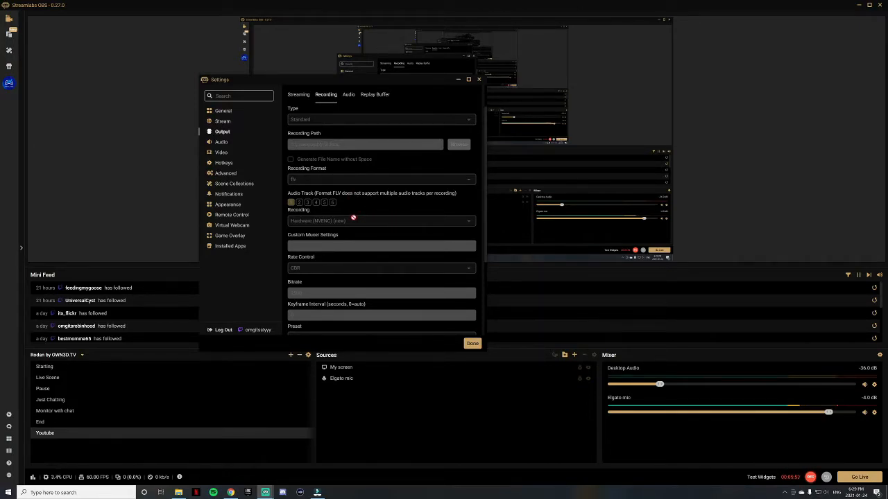
scroll(364, 235, down, 2)
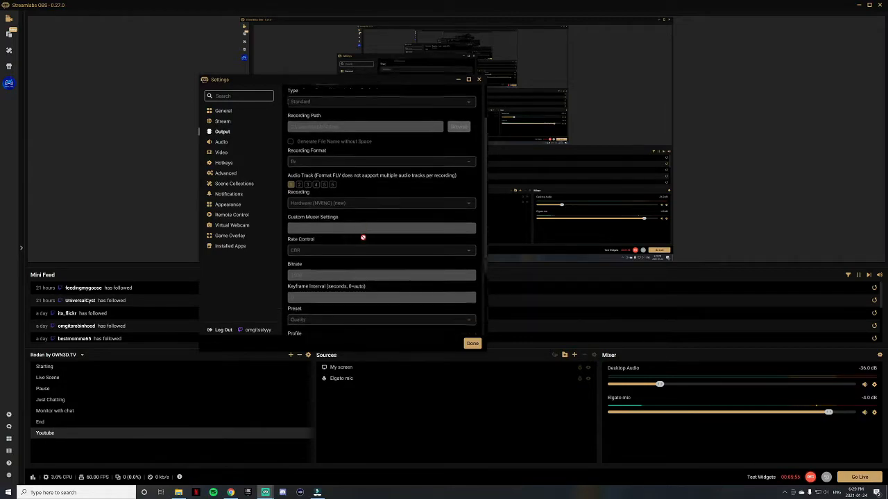
scroll(315, 233, down, 3)
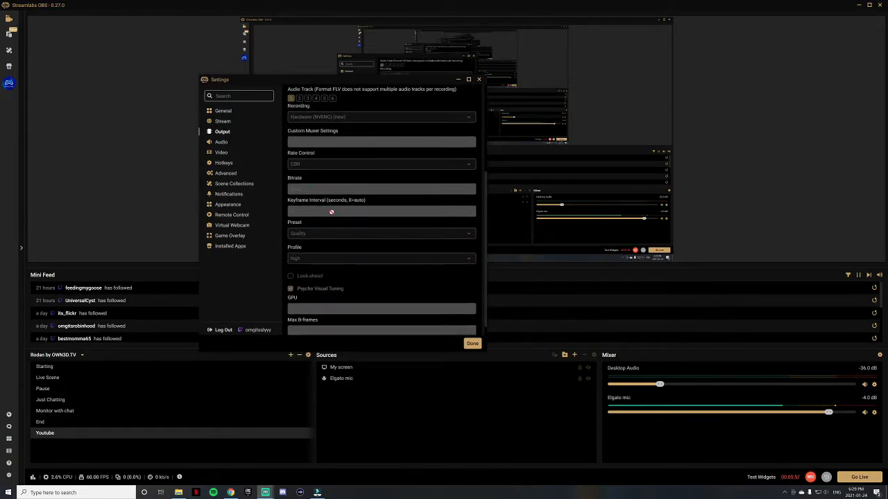
scroll(331, 212, down, 1)
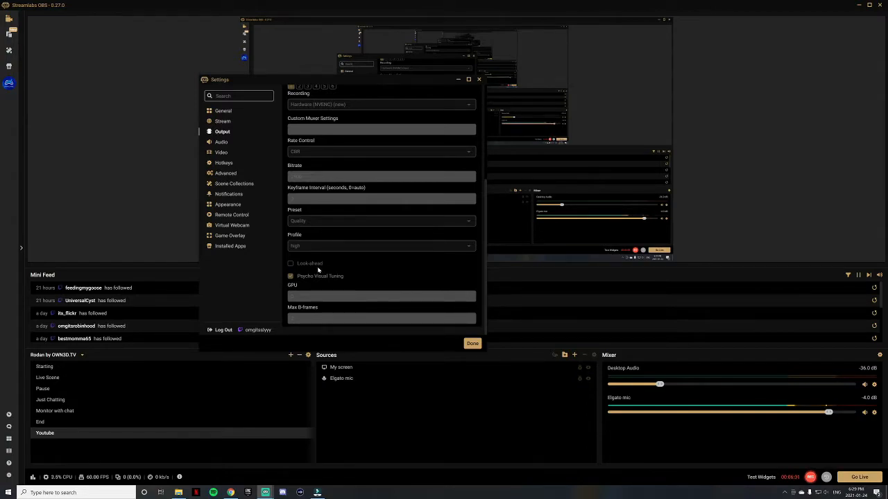
Step: Review the audio track bitrates and names in the output settings, along with the Replay Buffer options
scroll(360, 278, up, 4)
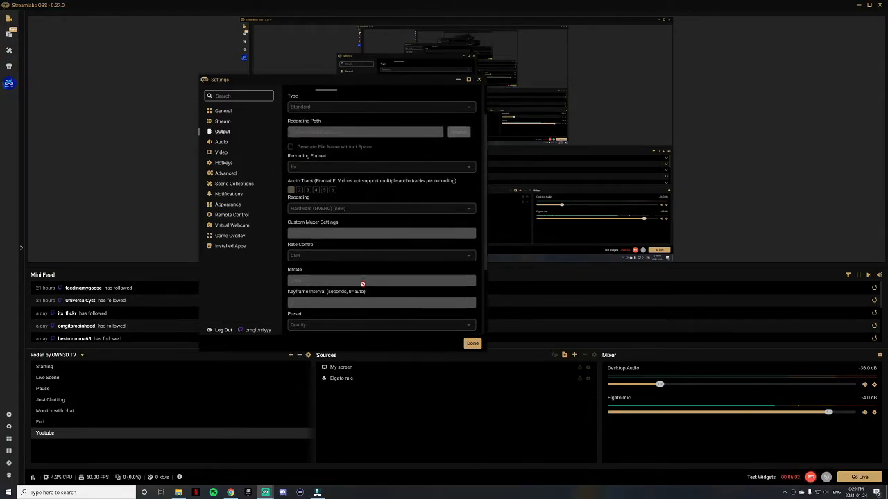
scroll(354, 222, up, 2)
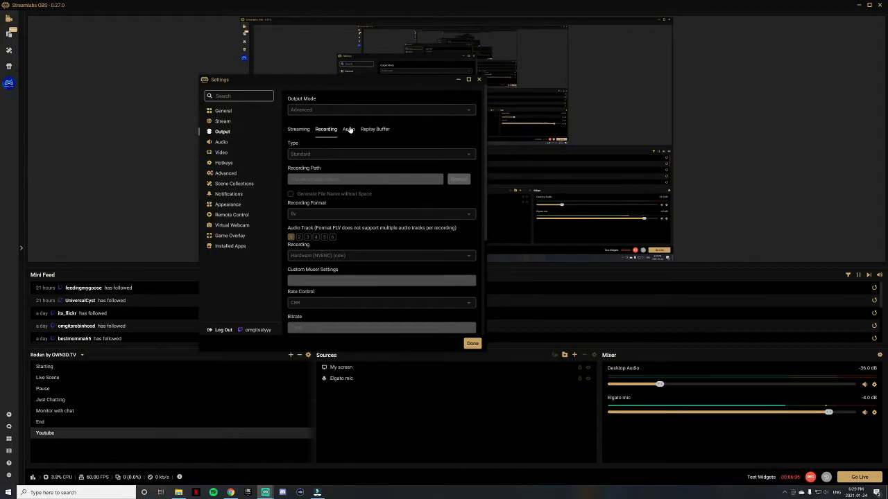
click(349, 130)
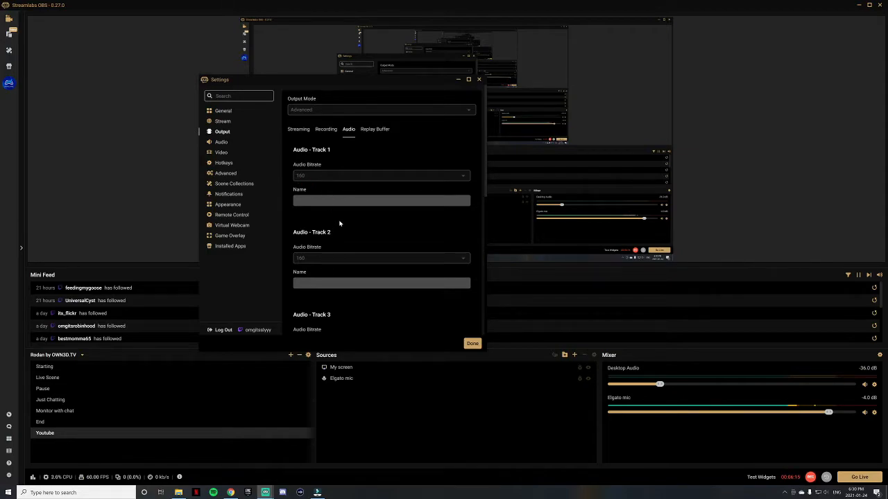
scroll(339, 236, down, 3)
scroll(336, 247, down, 4)
scroll(370, 313, up, 8)
click(371, 135)
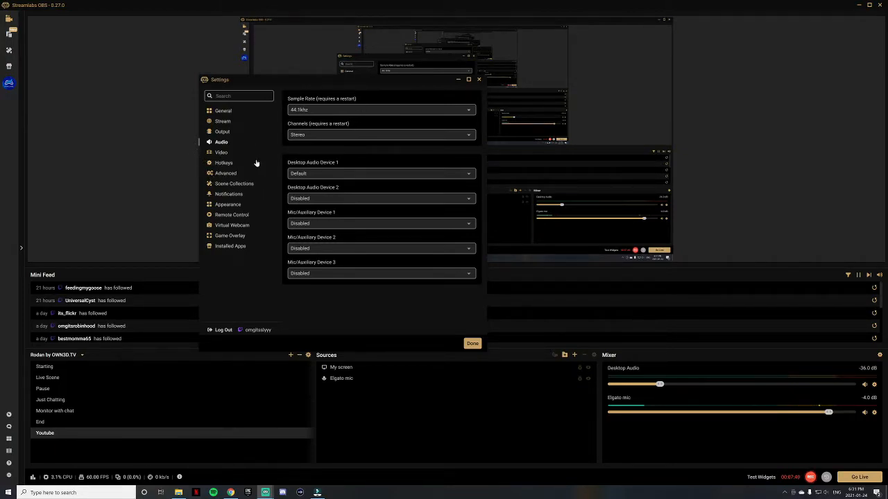
Step: Review the Video resolution and FPS settings and the assignable Hotkeys for streaming, recording and scenes
click(214, 153)
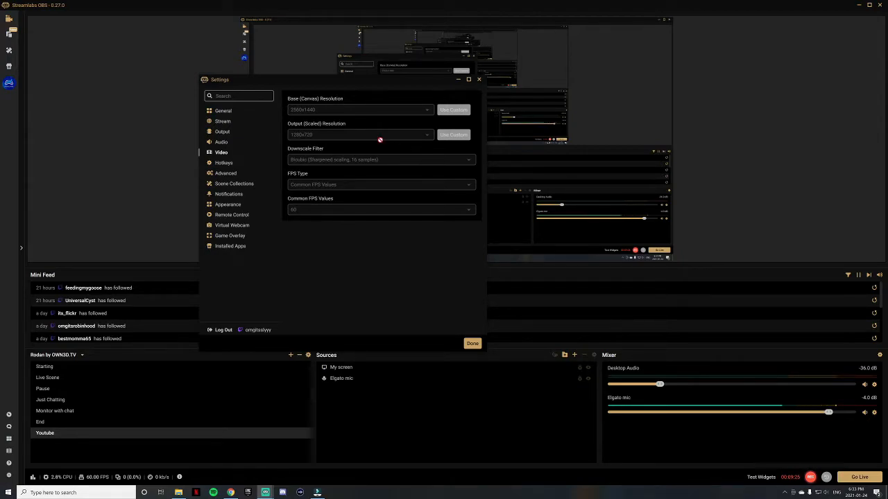
click(224, 163)
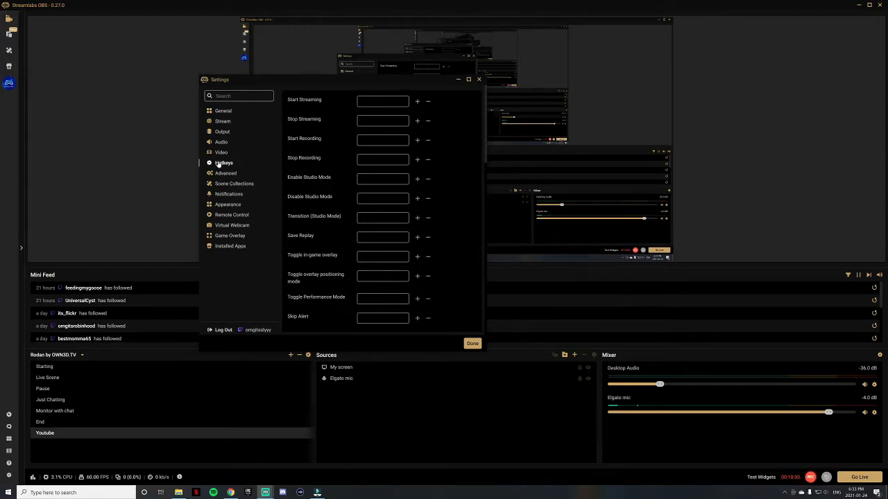
scroll(343, 216, down, 3)
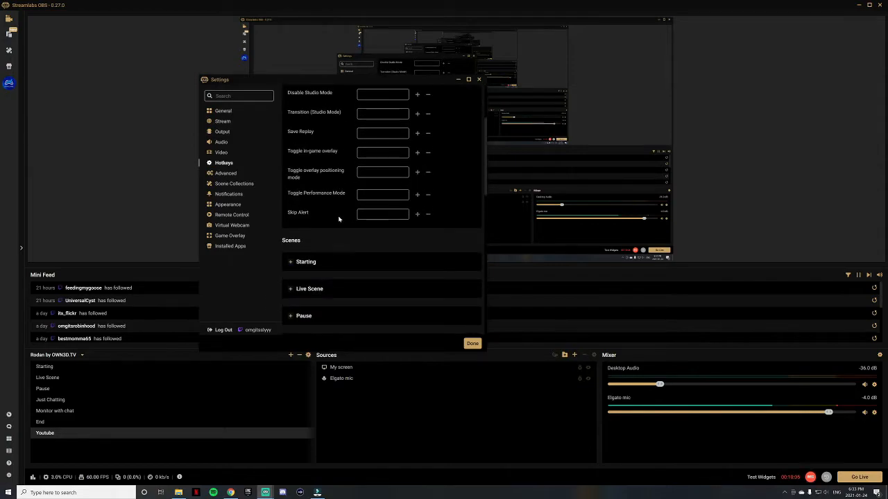
scroll(338, 219, up, 3)
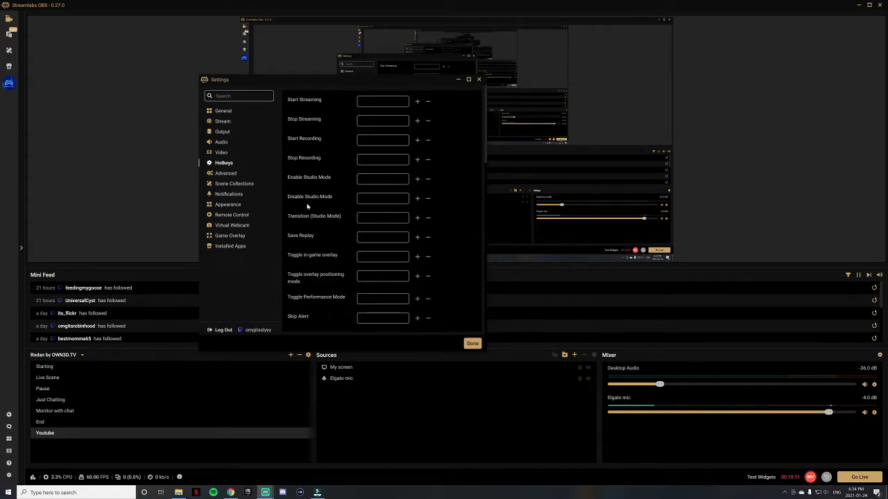
Step: Review the Advanced settings from process priority, video and audio down to replay buffer, stream delay, reconnection and network
click(225, 172)
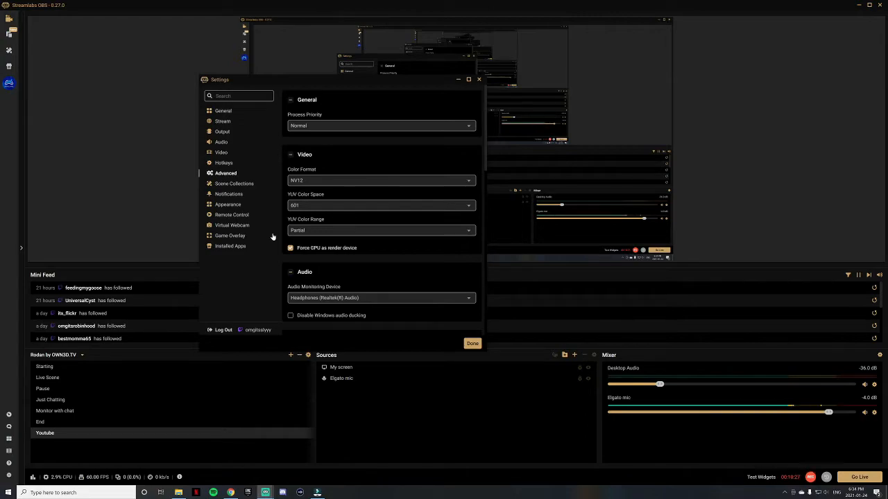
scroll(336, 259, down, 1)
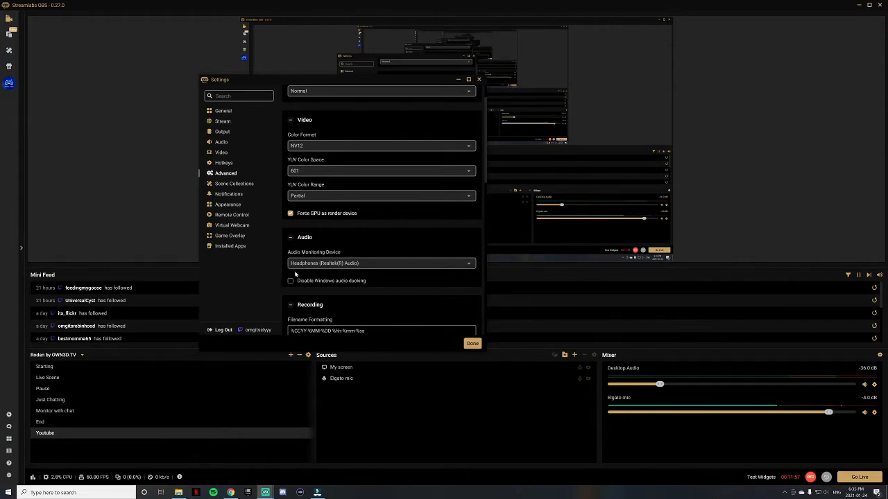
scroll(412, 300, down, 1)
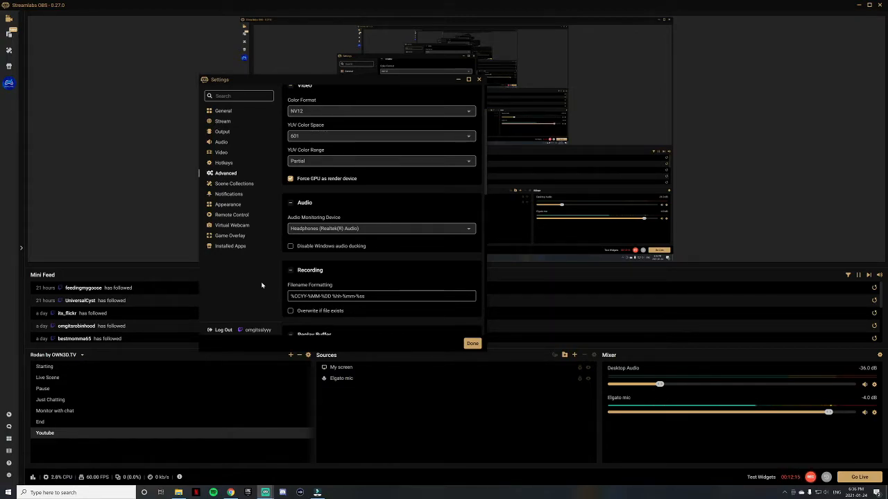
scroll(351, 255, down, 3)
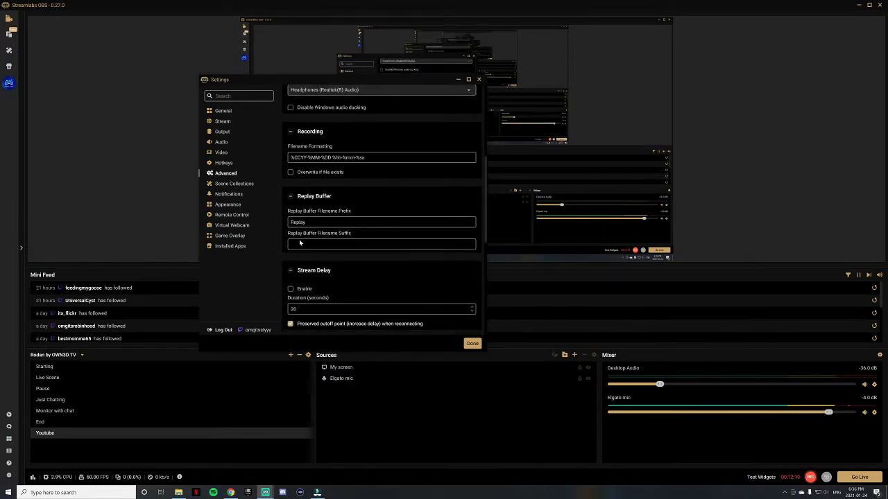
scroll(283, 237, down, 3)
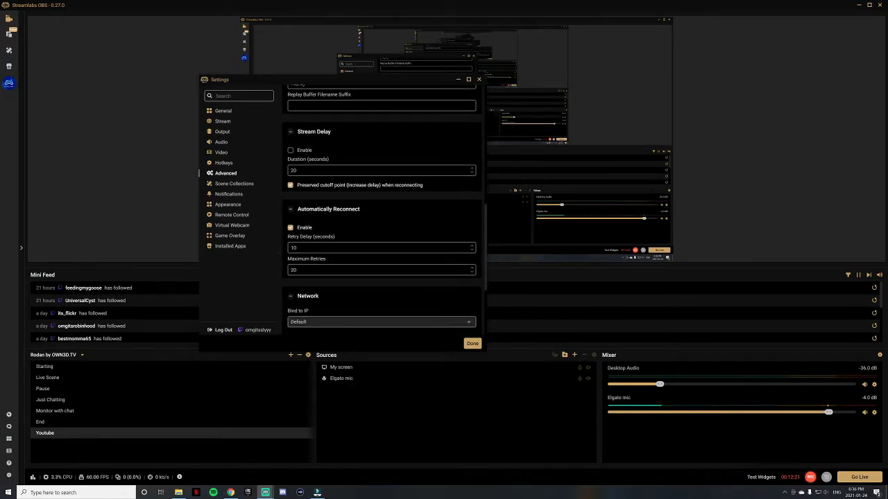
scroll(348, 269, down, 2)
scroll(338, 295, up, 3)
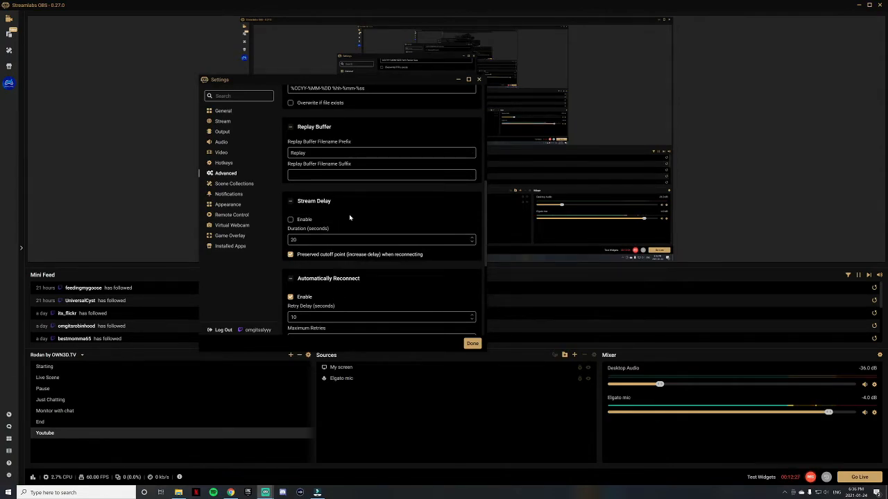
Step: Review the Scene Collections export and import options and the Notifications settings
click(234, 184)
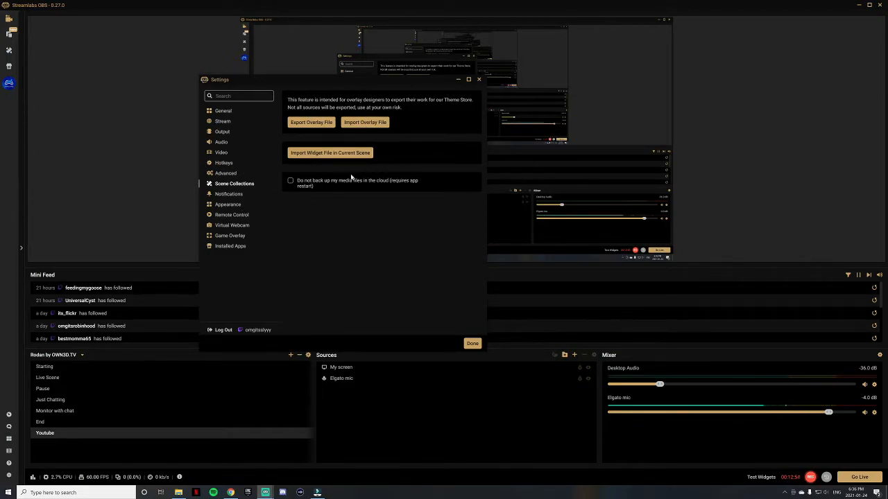
click(232, 193)
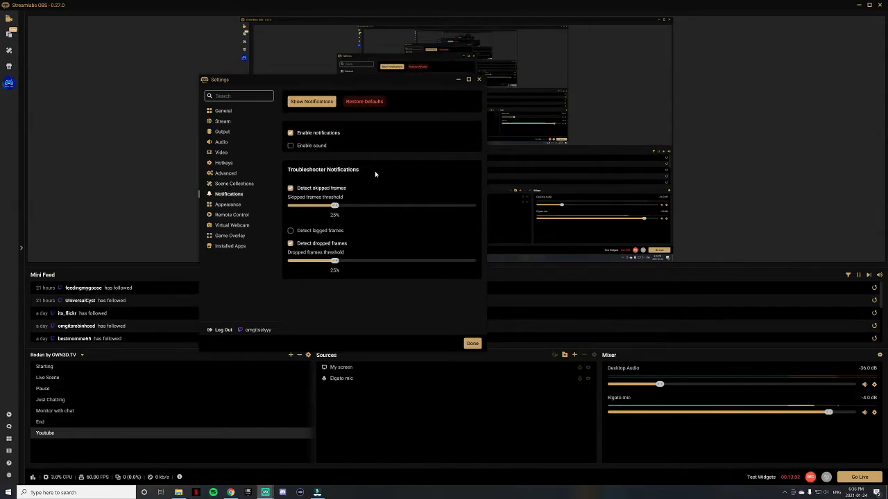
Step: Try the Night and Day themes in the Appearance settings and return to Obsidian Prime
click(225, 207)
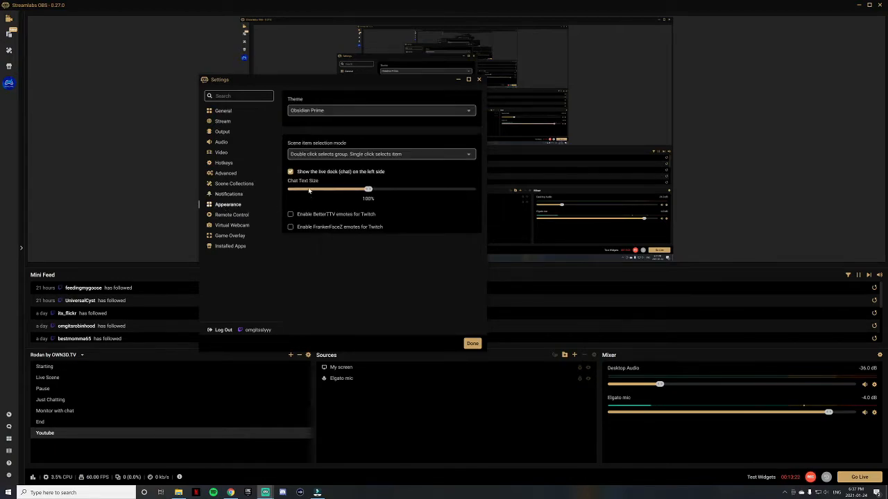
click(340, 111)
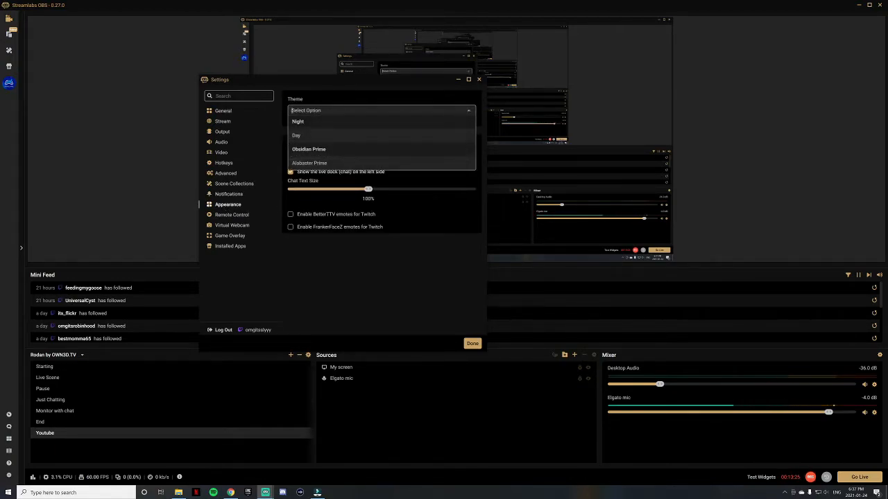
click(333, 121)
click(335, 116)
click(334, 134)
click(340, 112)
click(334, 149)
Step: Preview the Alabaster Prime and Night themes, restoring Obsidian Prime after each
click(337, 111)
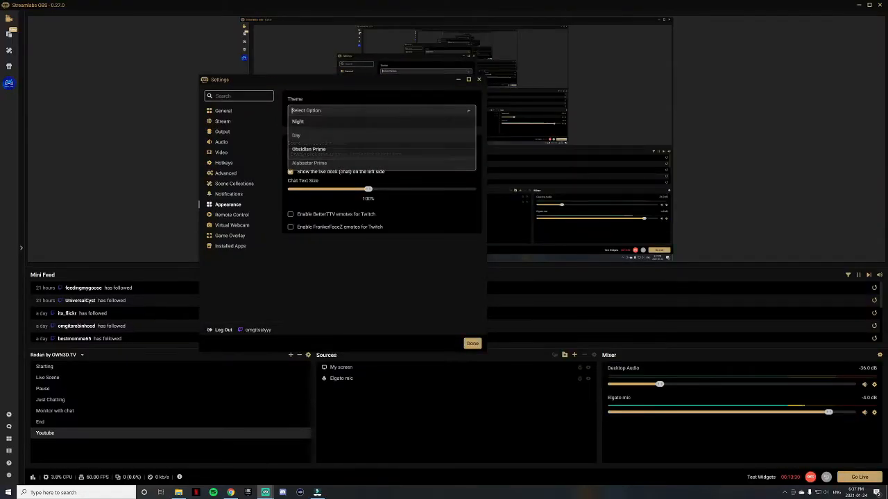
click(318, 163)
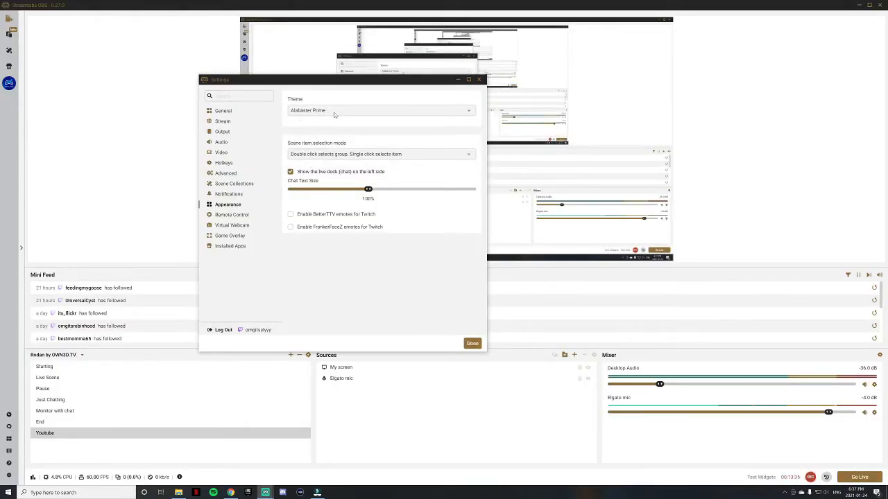
click(334, 112)
click(314, 154)
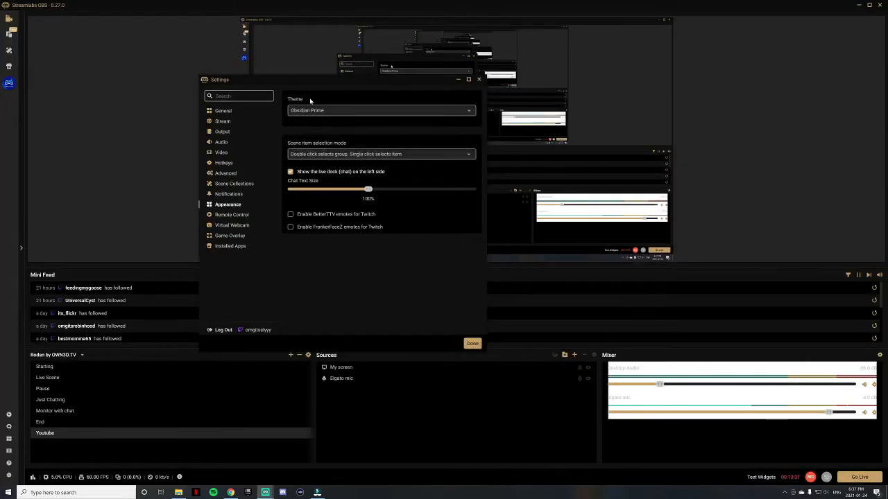
click(330, 110)
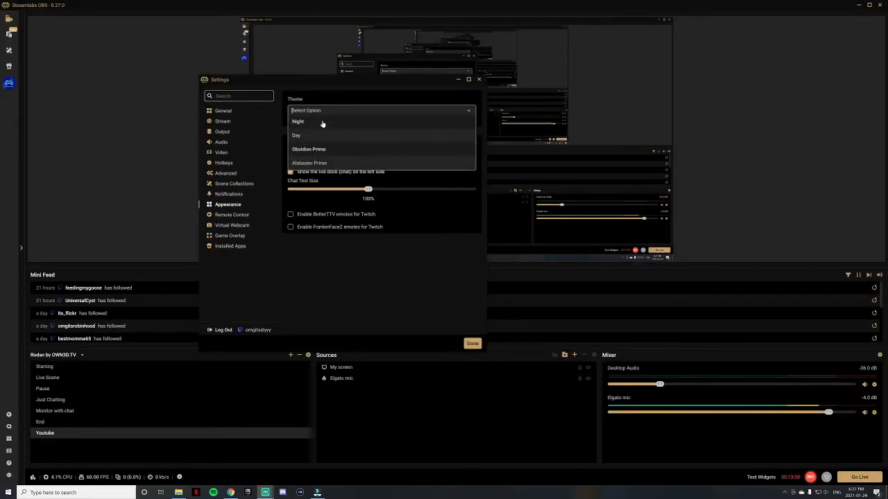
click(323, 123)
click(313, 112)
click(317, 151)
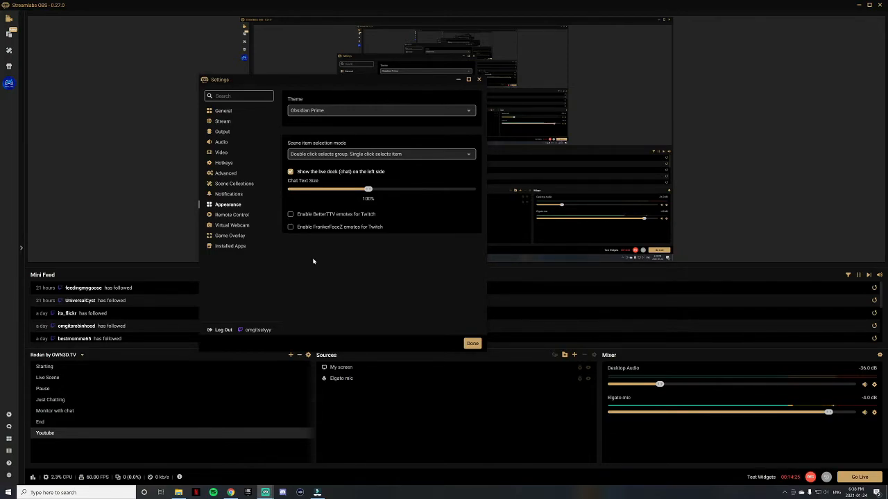
Step: Review the Remote Control, Virtual Webcam, Game Overlay and Installed Apps settings, and close the settings window
click(291, 172)
click(231, 215)
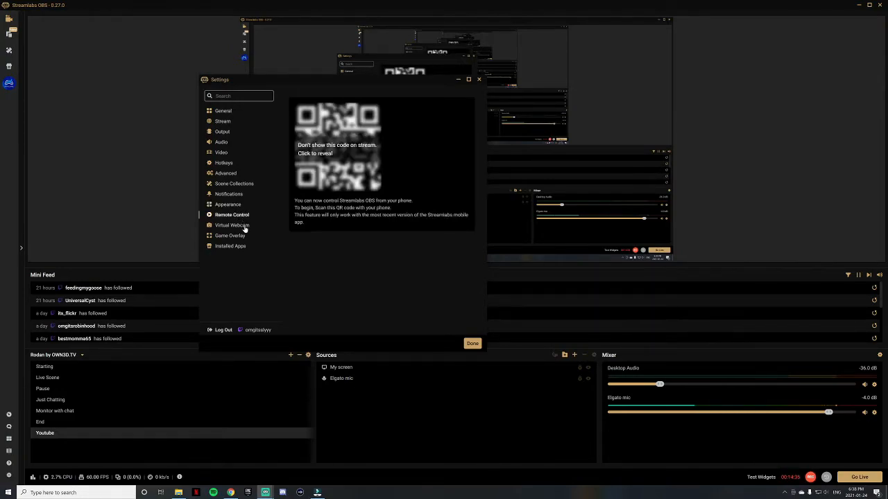
click(243, 226)
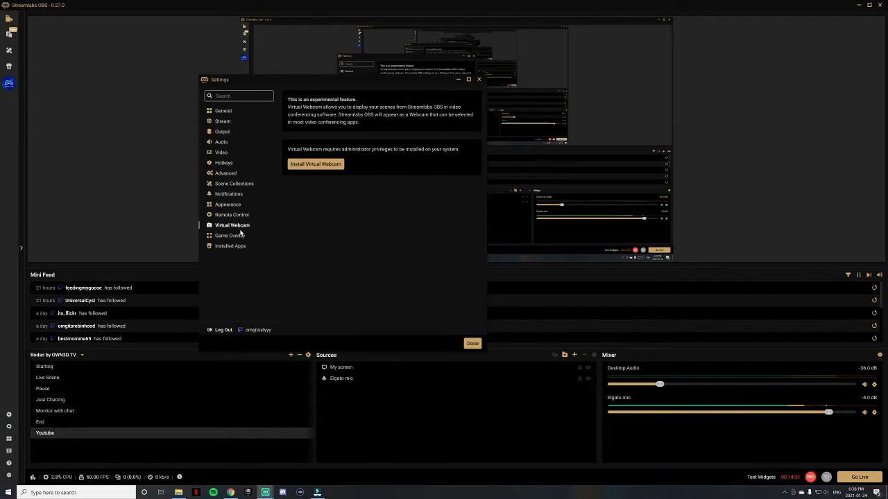
click(241, 235)
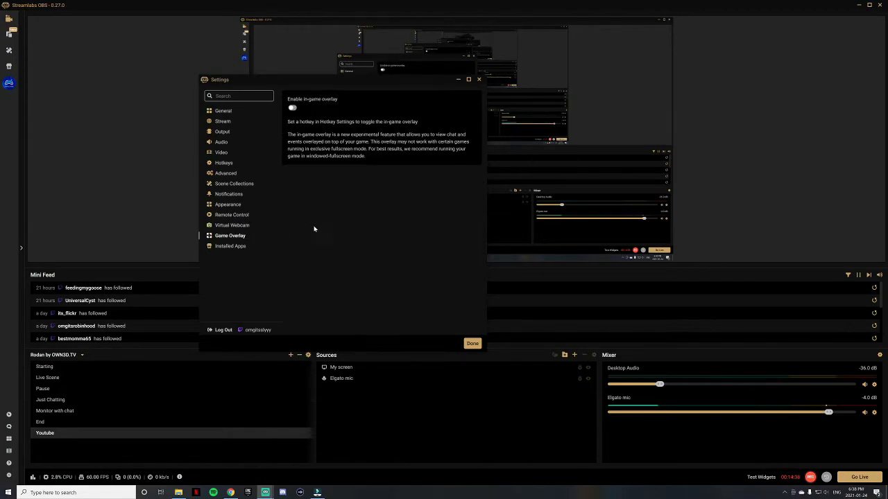
click(240, 247)
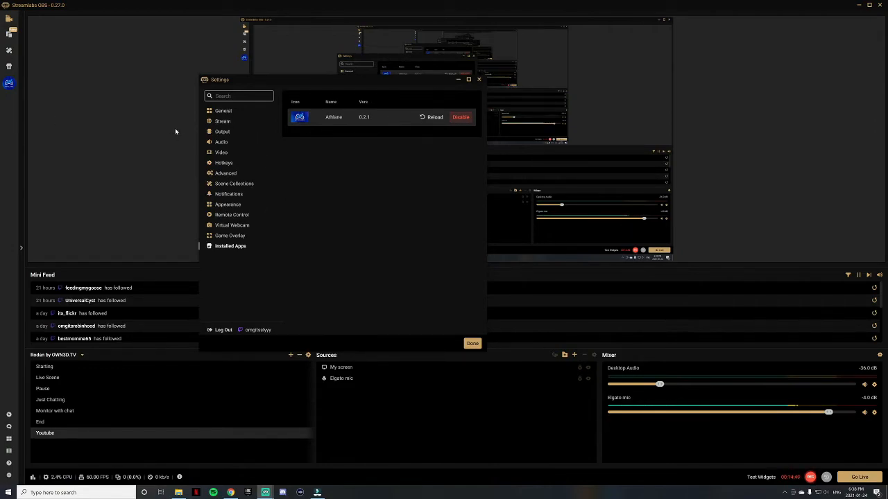
click(231, 111)
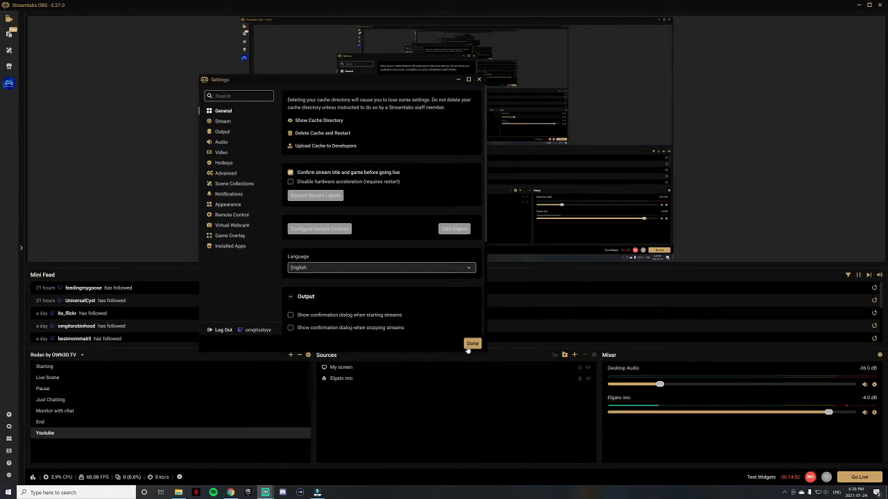
click(478, 79)
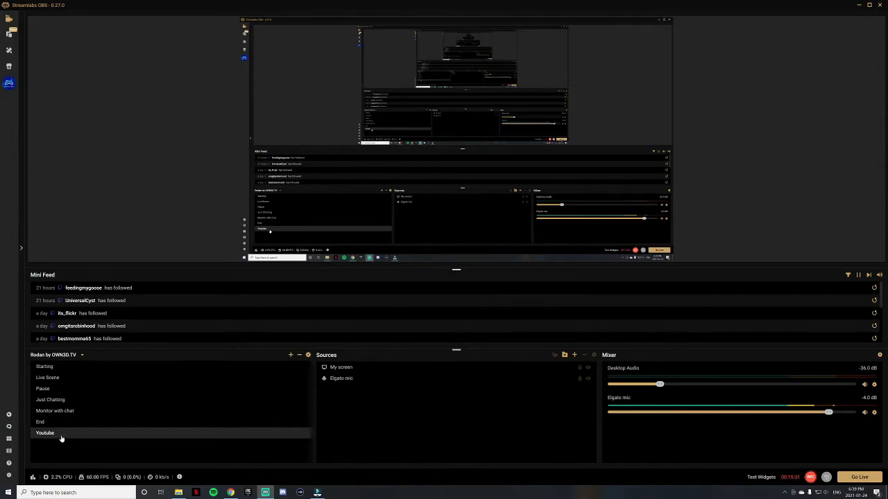
Step: Select the My screen source and view the Display Capture description among the source types, without adding a source
click(344, 371)
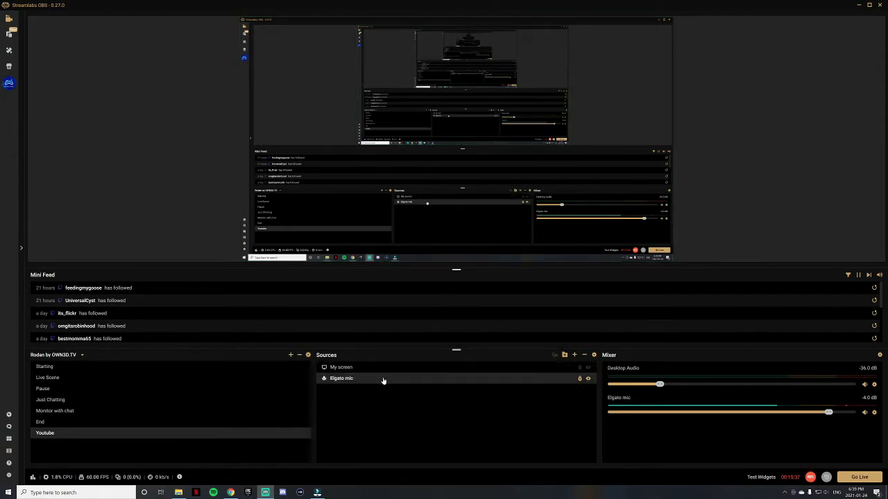
click(573, 355)
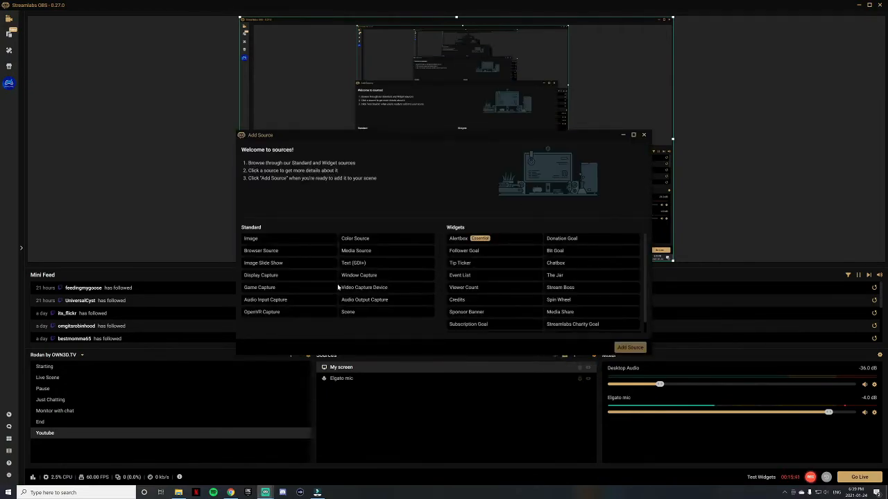
click(296, 278)
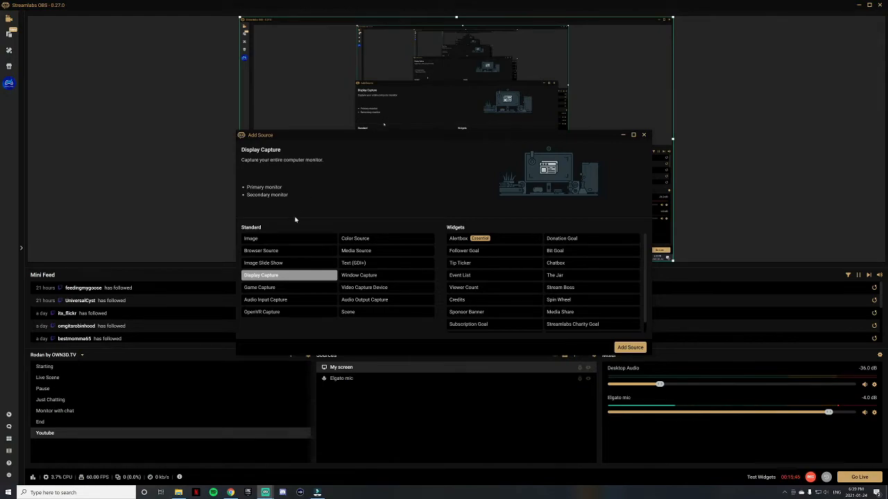
click(643, 134)
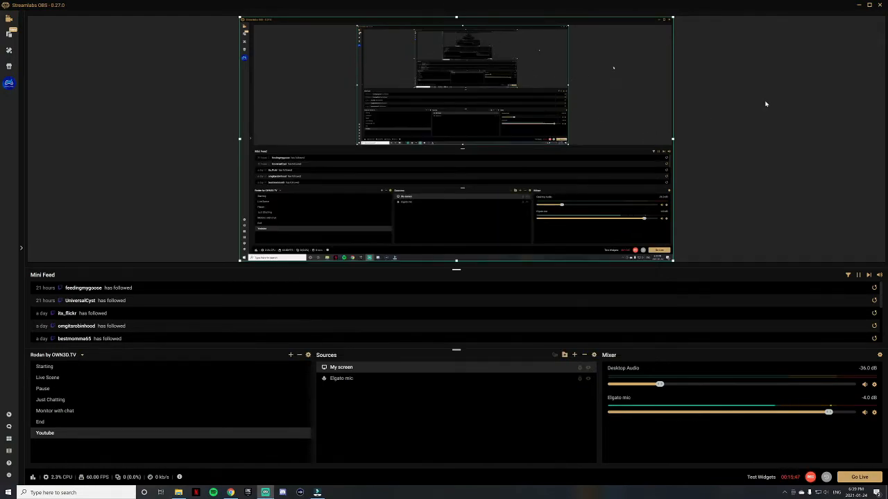
Step: Select the Elgato mic source and review the Display Capture, Game Capture, Audio Input Capture and OpenVR Capture descriptions among the source types
click(396, 381)
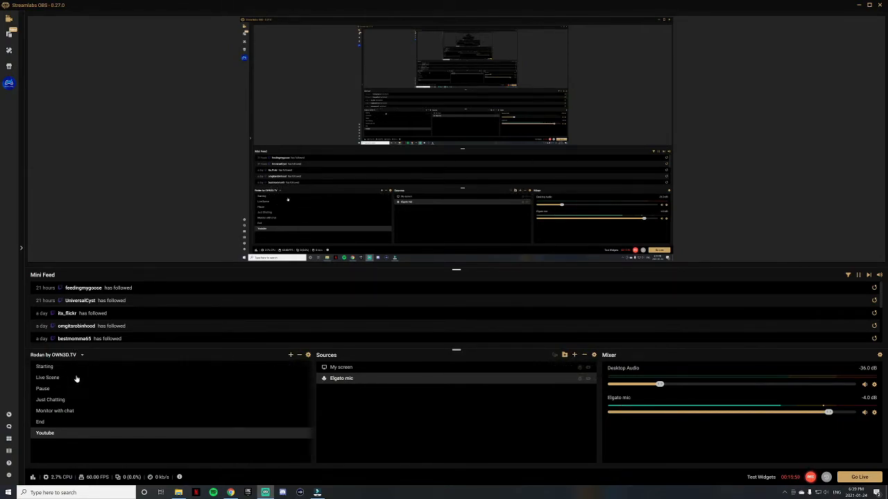
click(574, 354)
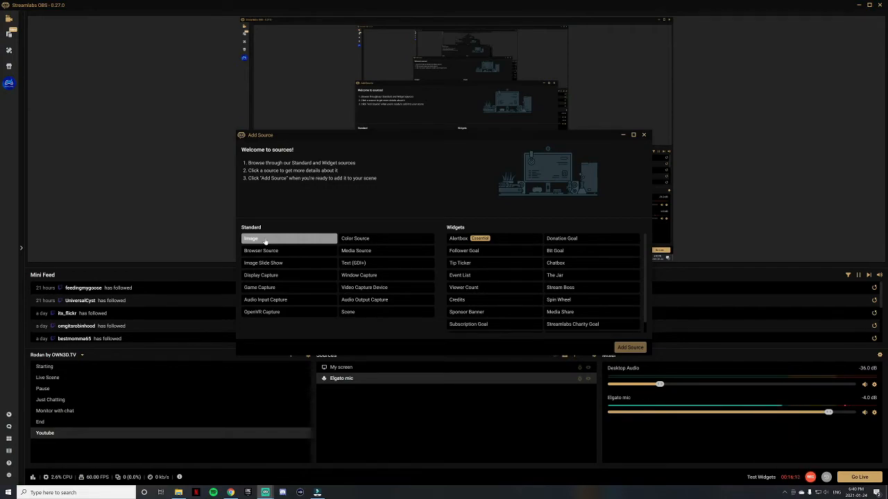
click(281, 280)
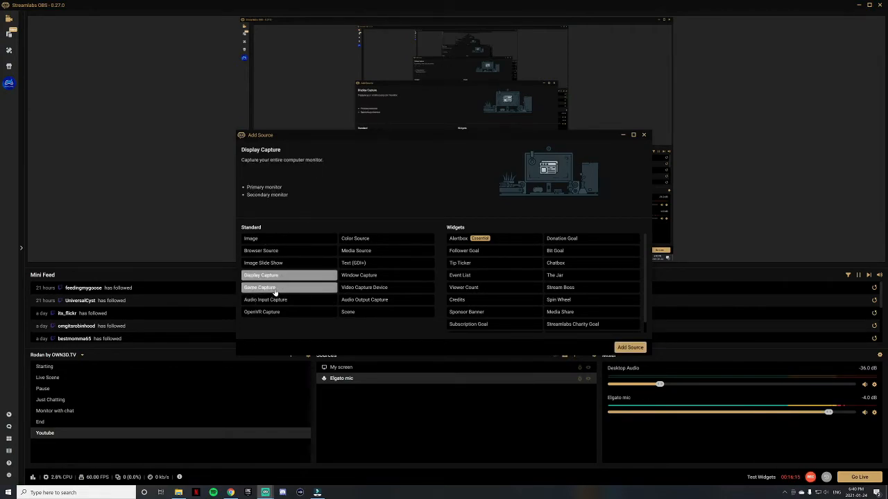
click(276, 291)
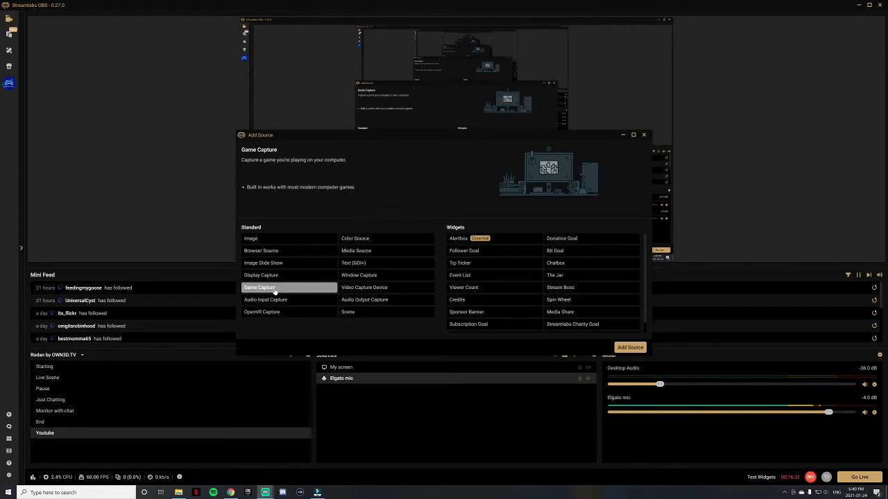
click(281, 299)
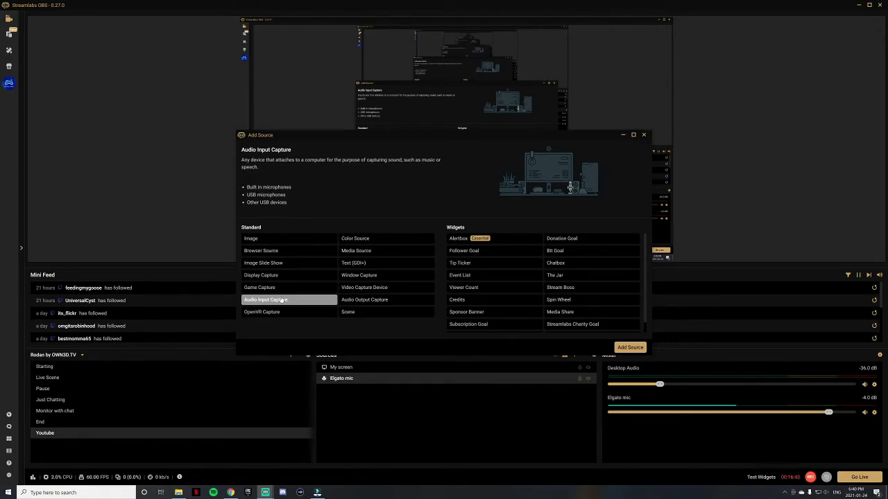
click(279, 312)
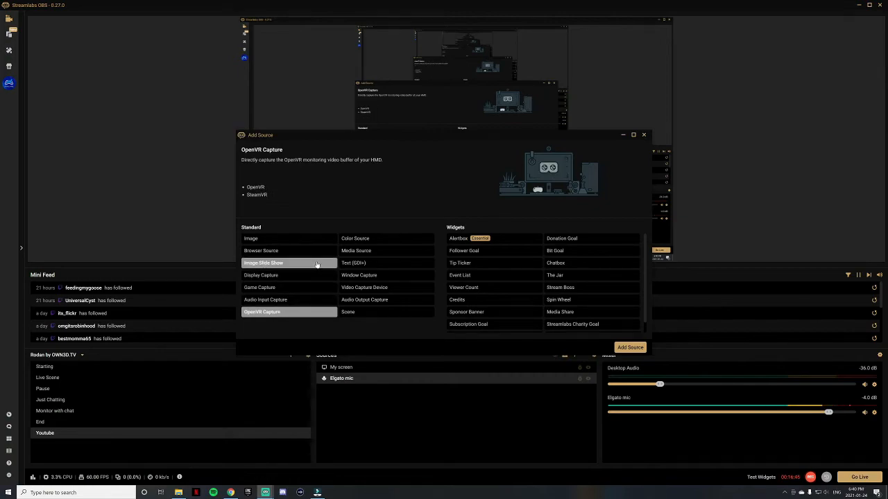
Step: Review the descriptions of the Color Source, Media Source, Text (GDI+) and Window Capture source types
click(361, 241)
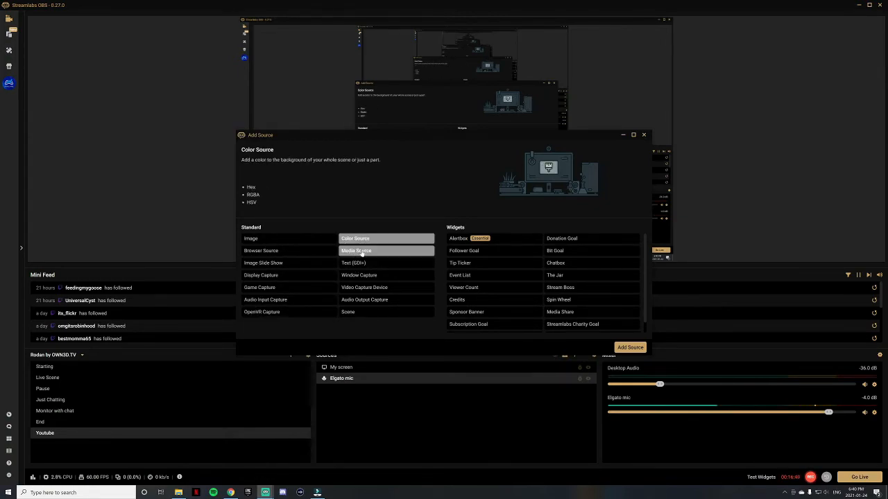
click(362, 253)
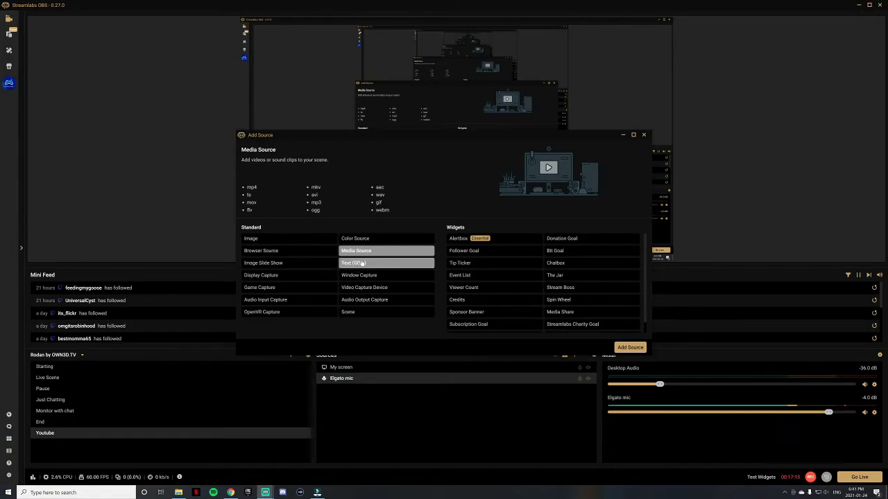
click(360, 264)
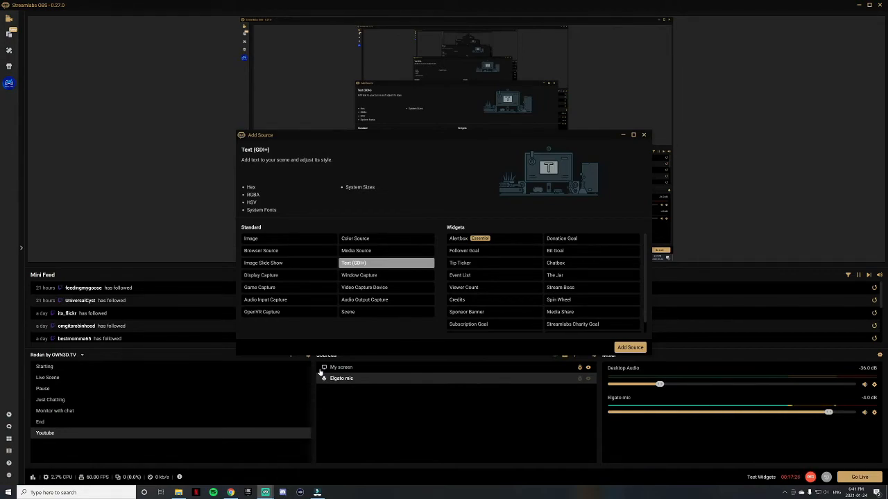
click(378, 275)
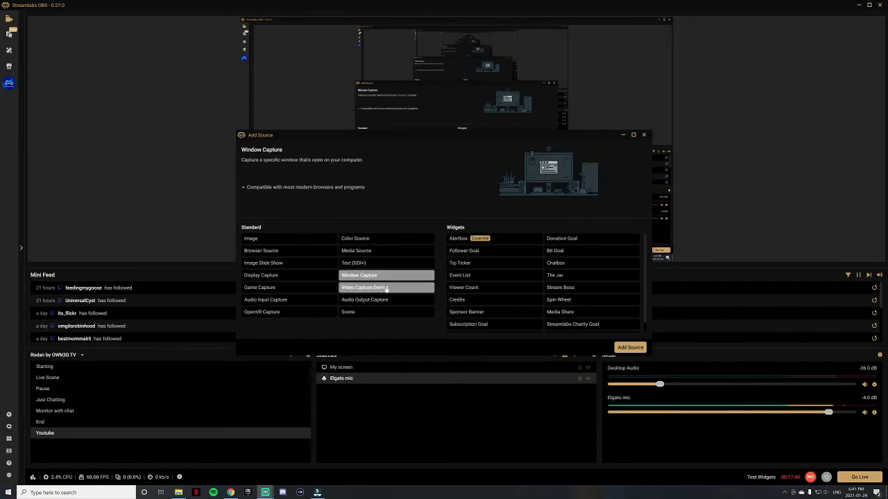
Step: Add the existing webcam as a Video Capture Device source and move it to the canvas's upper-right corner
click(396, 292)
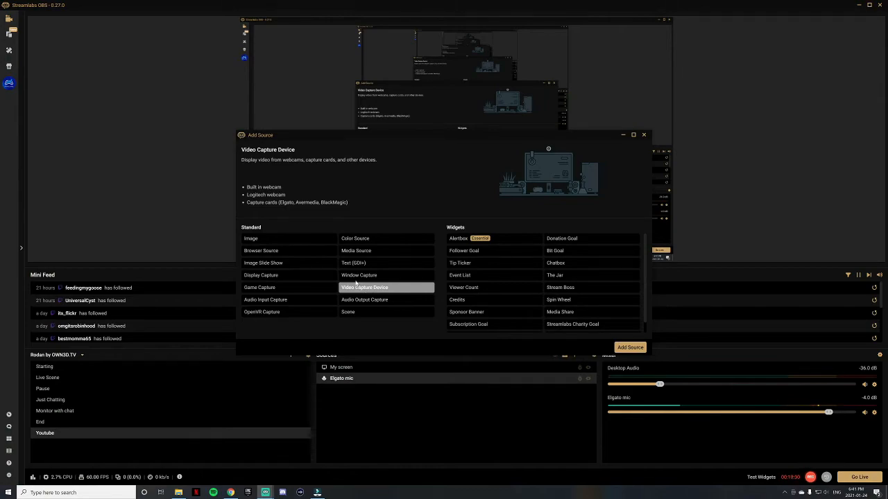
click(629, 350)
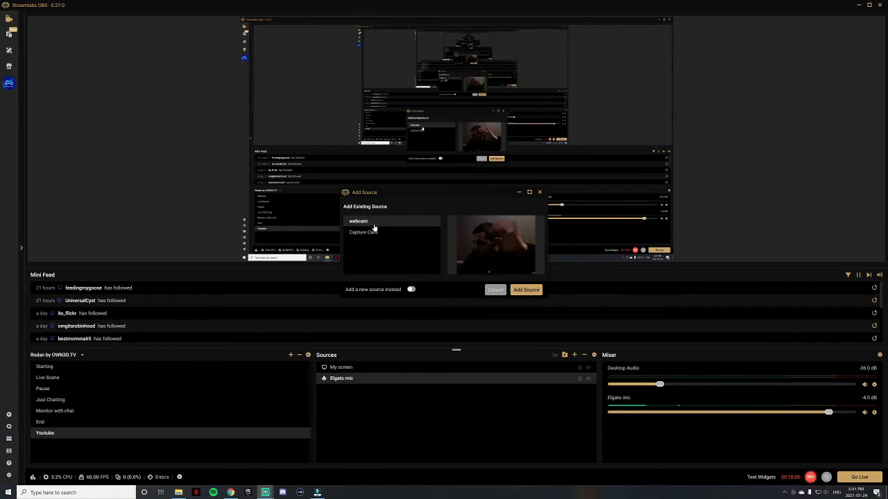
click(525, 290)
drag(283, 52, 610, 52)
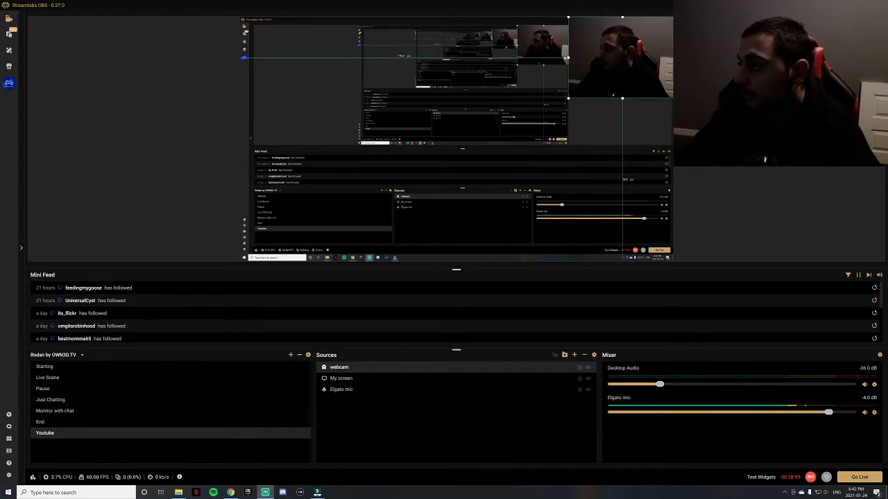
click(514, 147)
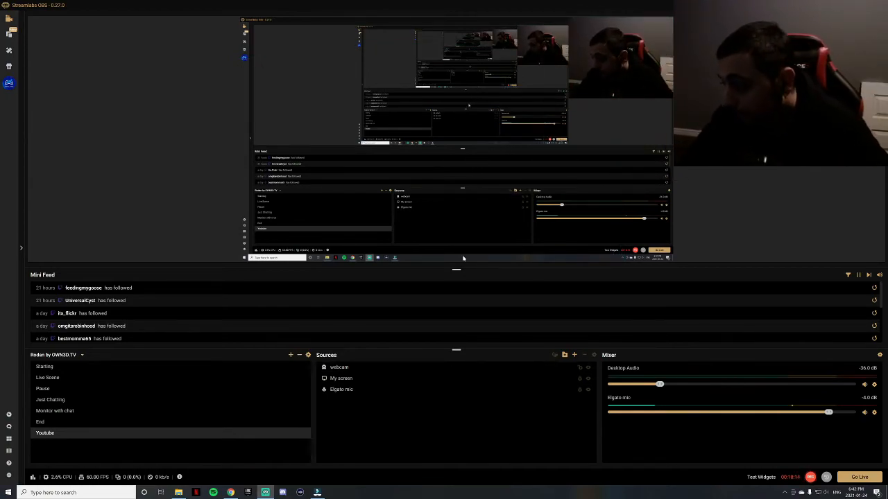
Step: Try the webcam source's lock and visibility toggles, and remove the webcam from the Youtube scene
click(377, 367)
drag(412, 373, 388, 366)
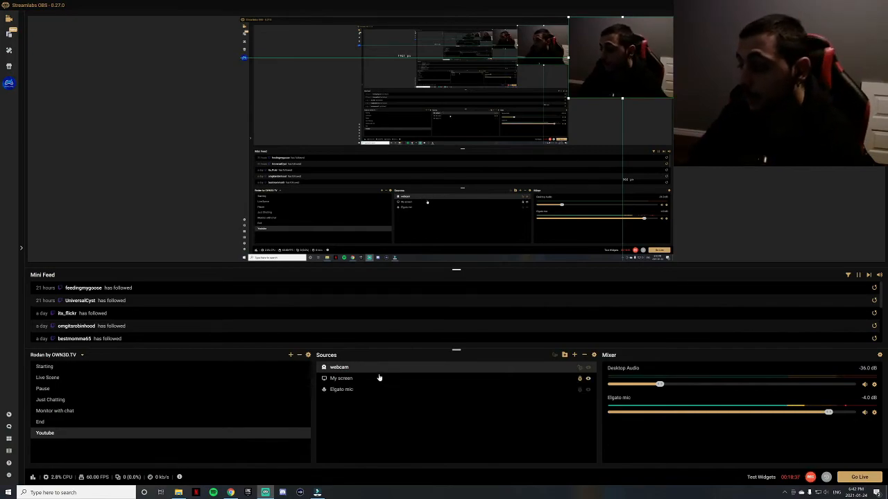
click(579, 369)
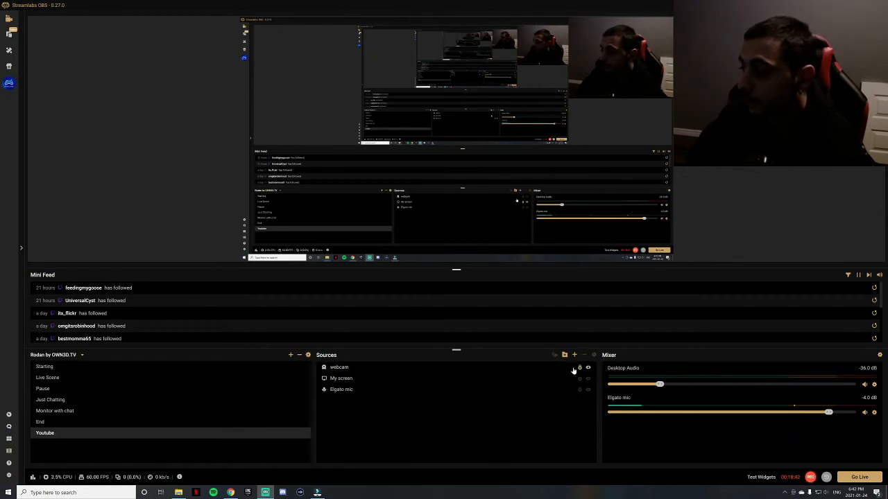
click(588, 369)
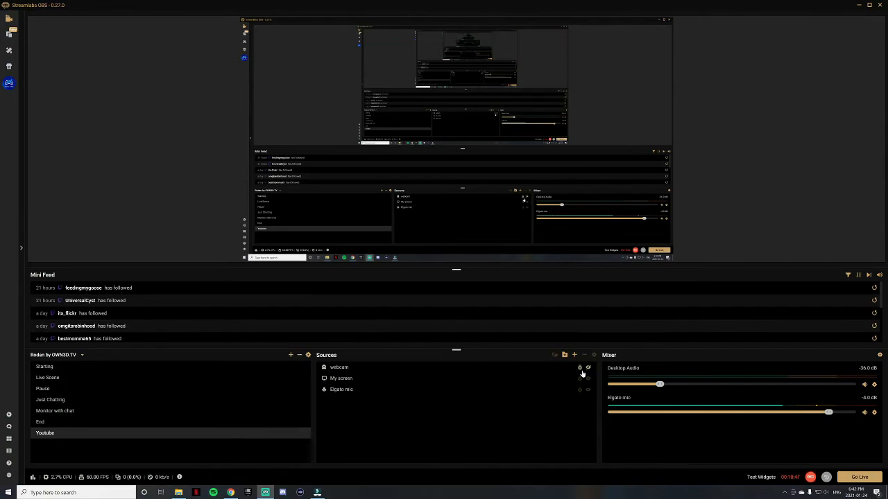
click(586, 368)
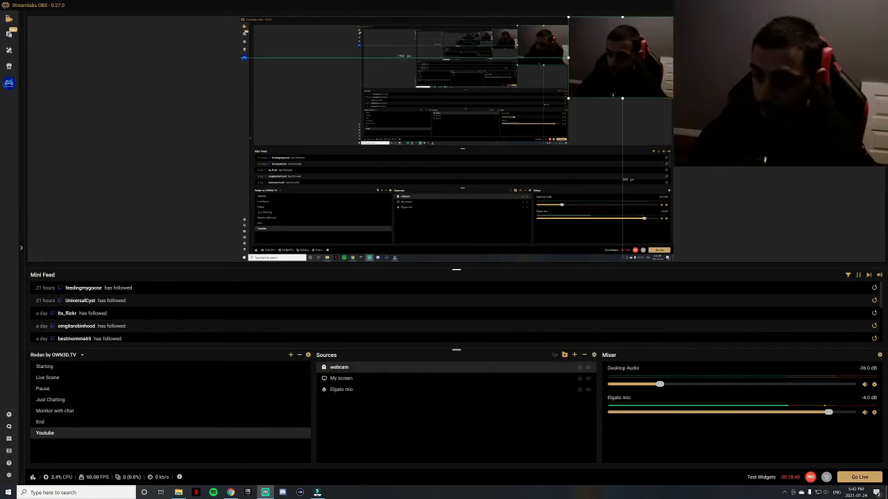
click(584, 354)
click(463, 247)
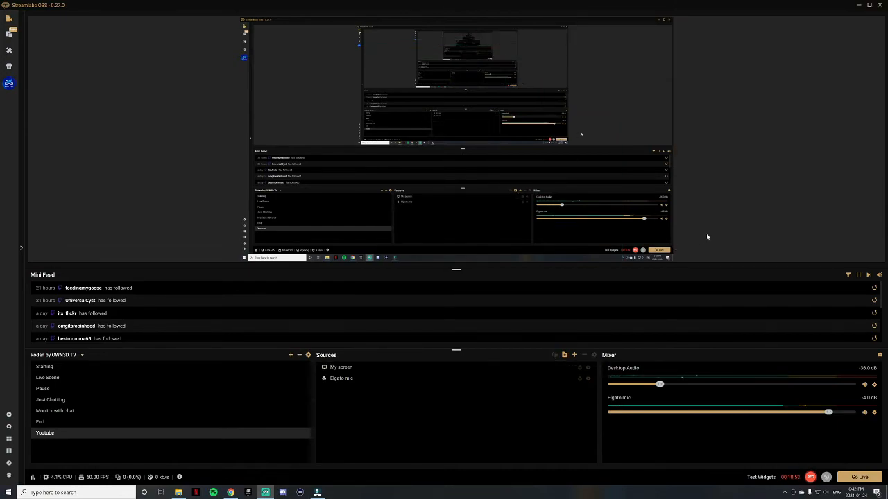
Step: Reopen the source types and review the Video Capture Device, Audio Output Capture and Scene descriptions
click(575, 355)
click(377, 287)
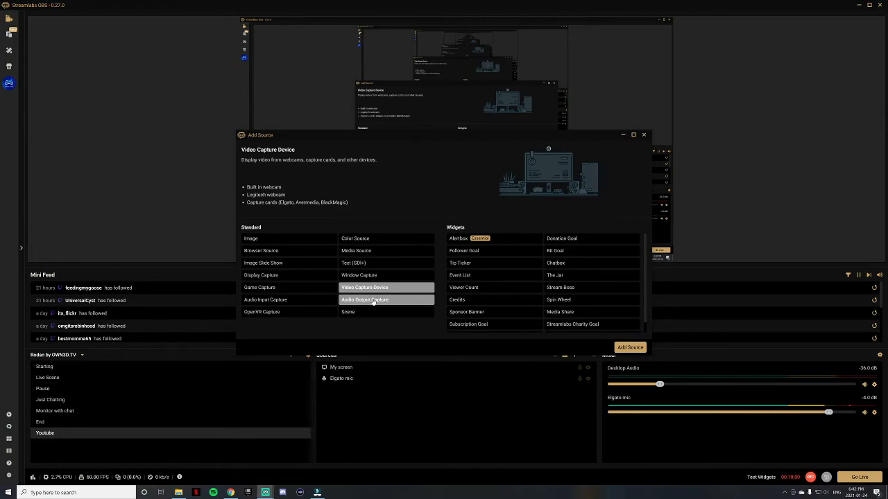
click(375, 301)
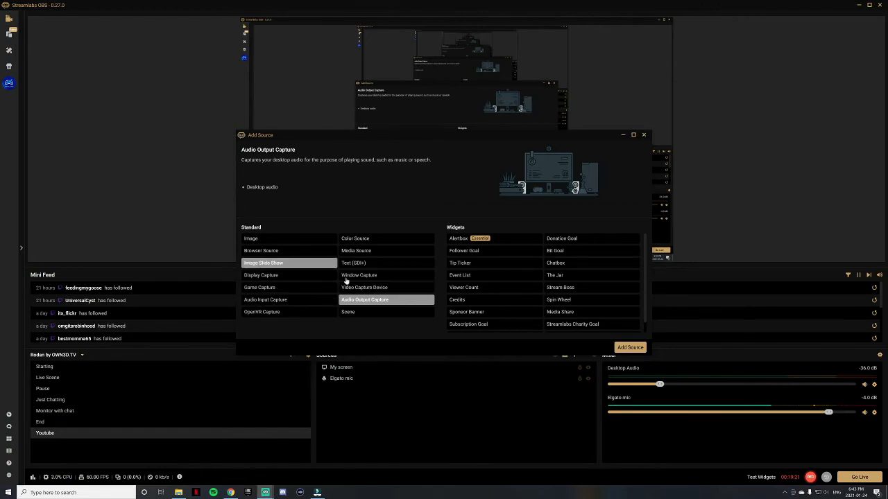
click(381, 312)
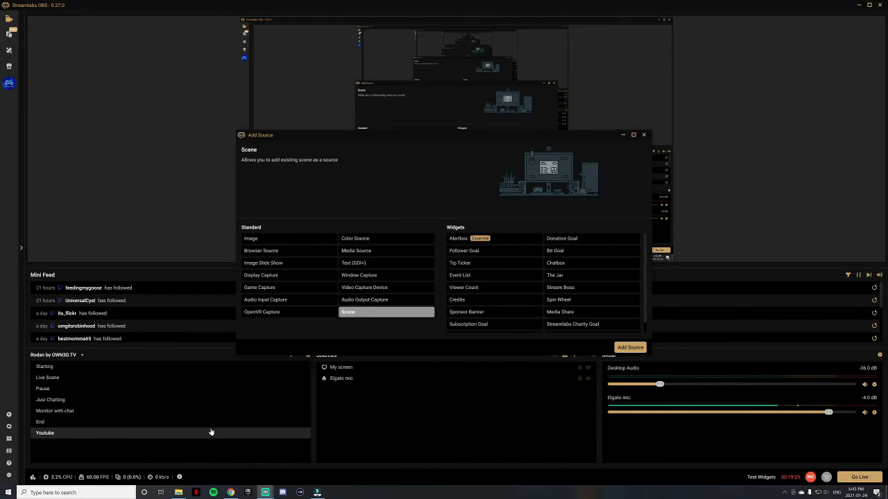
Step: Review the Alertbox, Follower Goal, Tip Ticker and Event List descriptions among the widgets
scroll(531, 296, down, 1)
scroll(531, 297, up, 1)
click(513, 238)
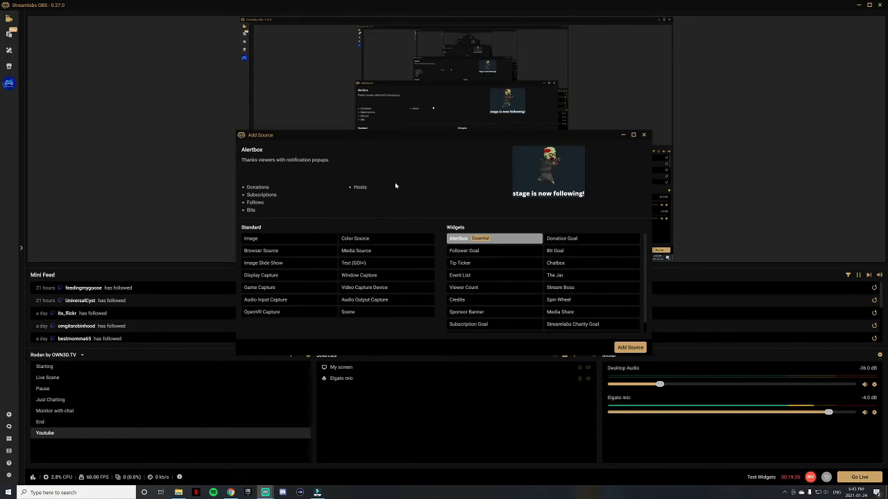
click(485, 251)
click(475, 263)
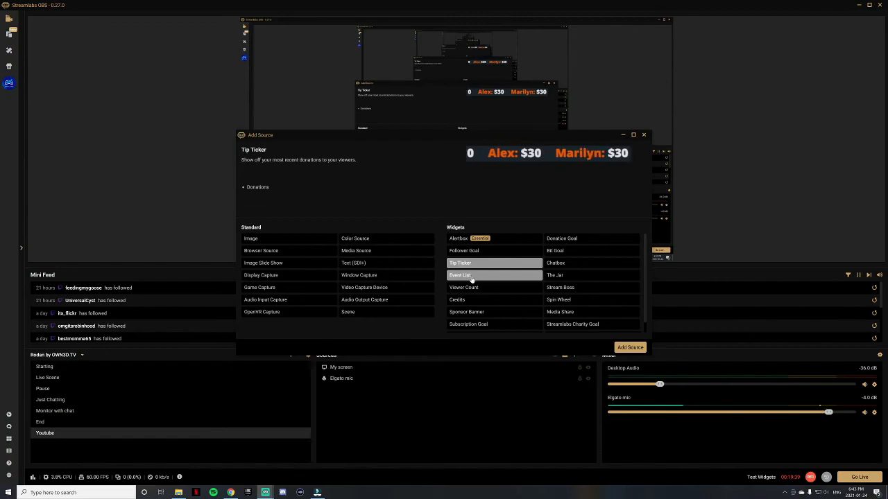
click(471, 278)
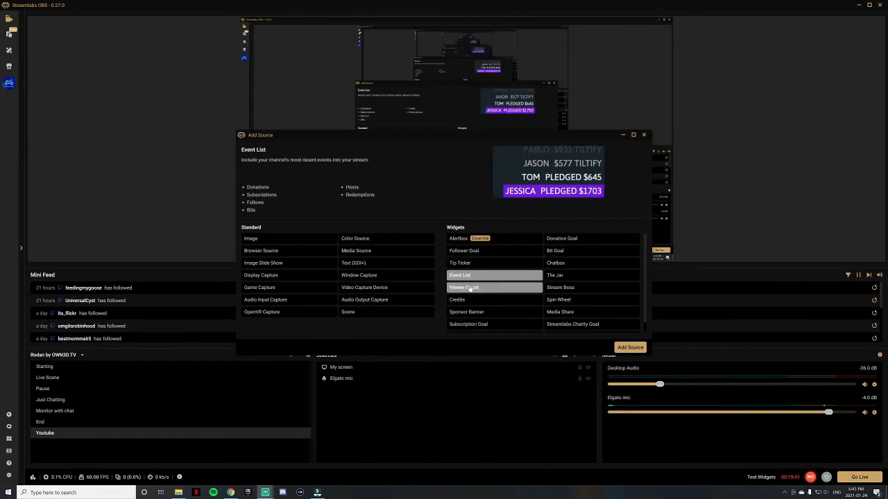
Step: Review the Viewer Count, Credits, Donation Goal and Bit Goal widgets and look over the rest of the widget list
click(473, 288)
click(475, 298)
click(563, 239)
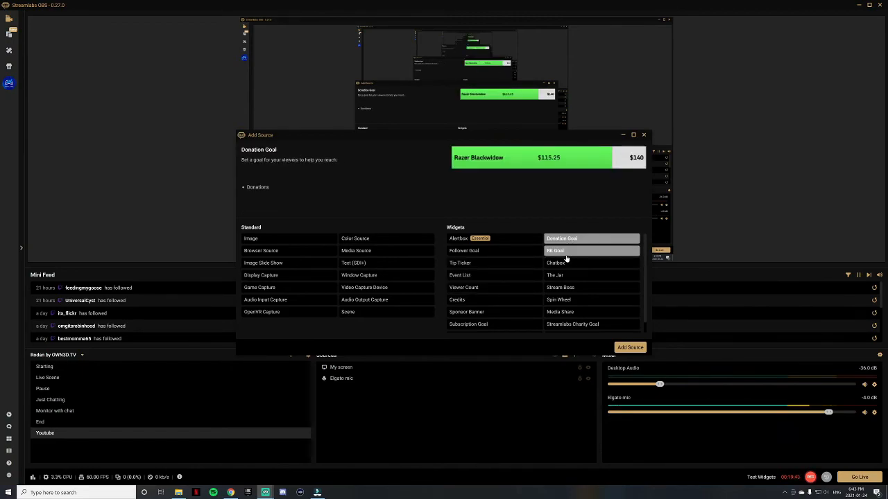
click(565, 251)
scroll(538, 320, down, 1)
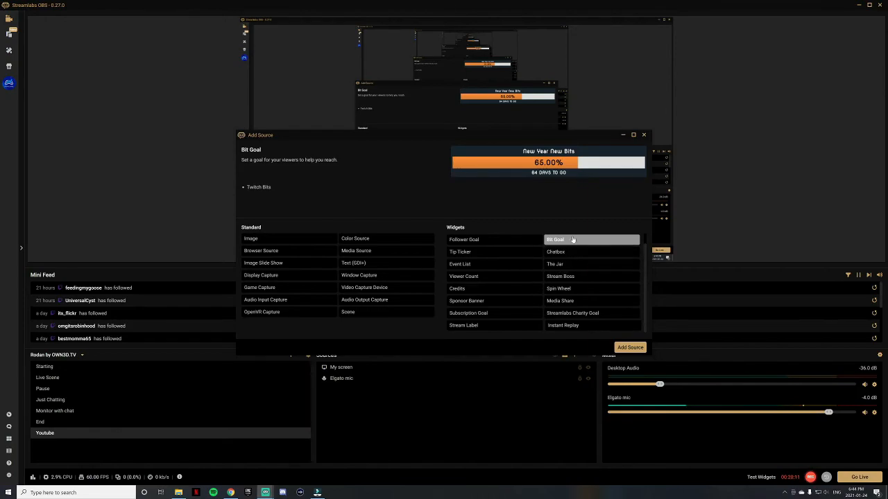
scroll(485, 277, up, 1)
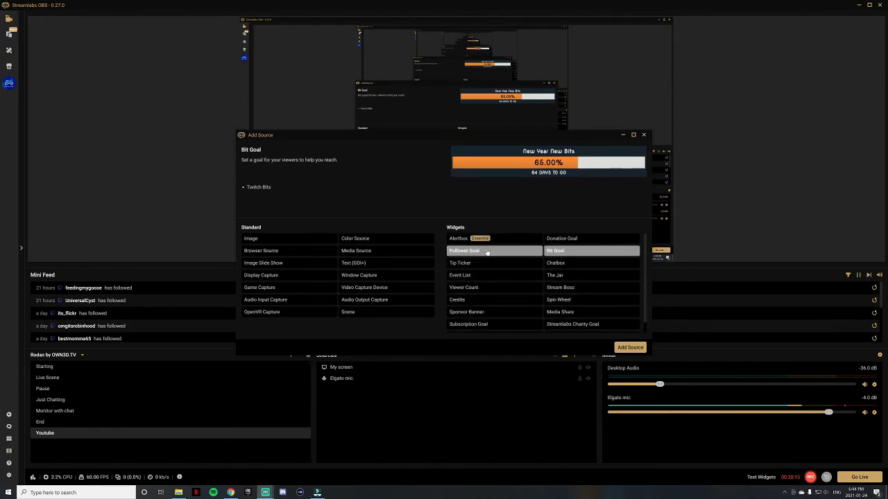
Step: Add the existing Alertbox to the Youtube scene, enlarge it and center it horizontally in the upper part of the canvas
click(462, 238)
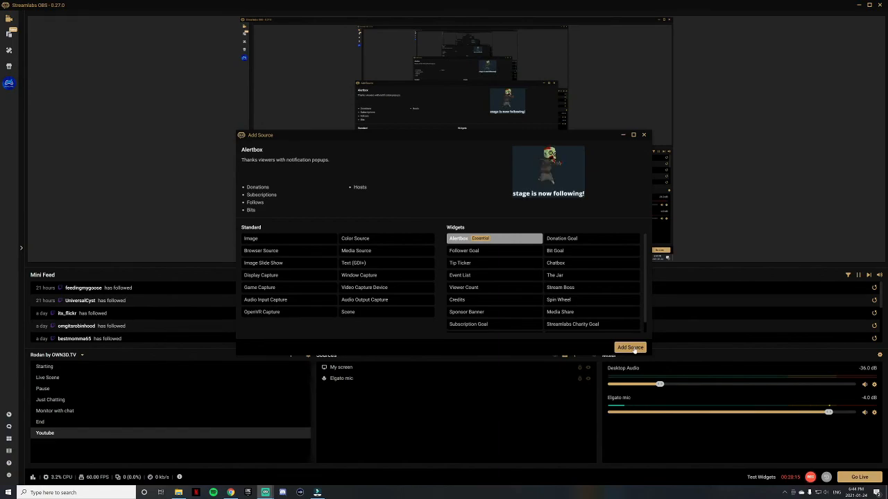
click(632, 348)
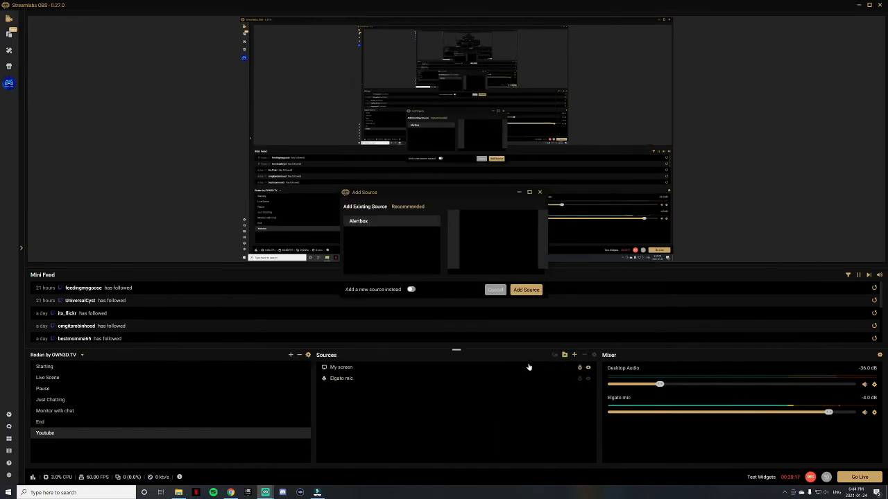
click(526, 290)
drag(331, 101, 455, 129)
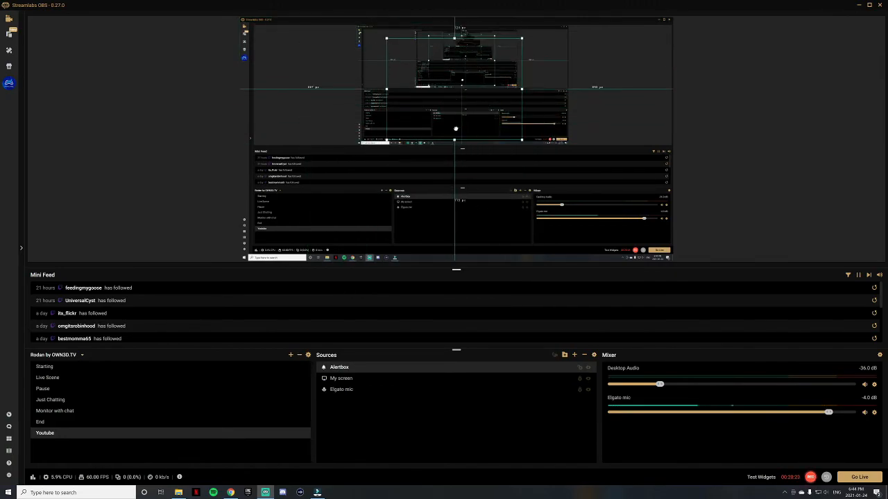
drag(521, 140, 569, 176)
drag(482, 148, 464, 149)
click(646, 141)
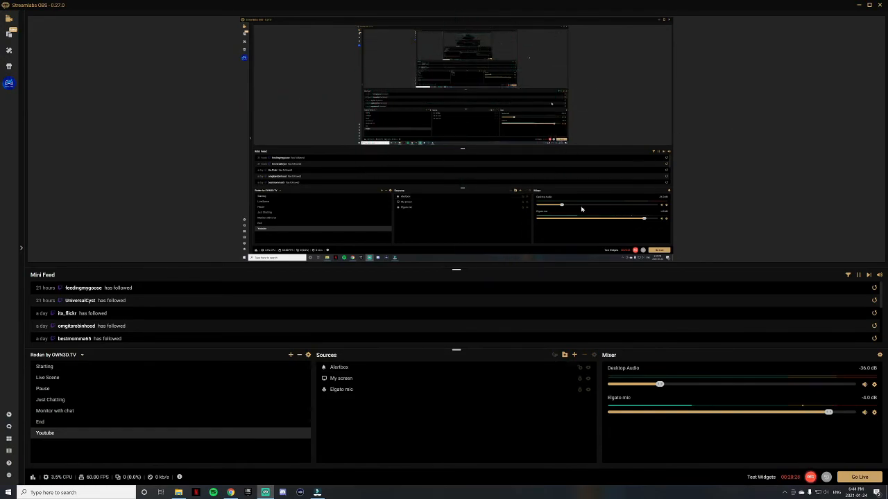
Step: Open the Alertbox settings, show its default Donations alert and trigger a test donation to preview it on the canvas
double_click(403, 369)
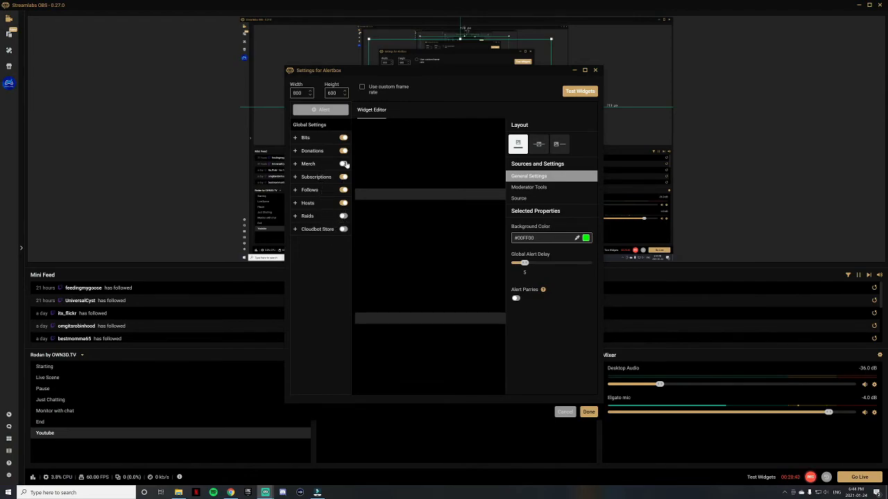
click(296, 152)
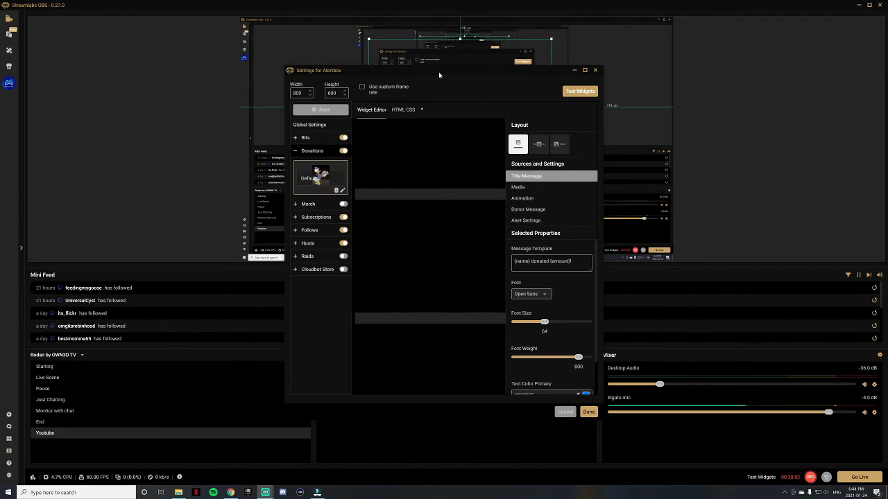
mouse_move(580, 91)
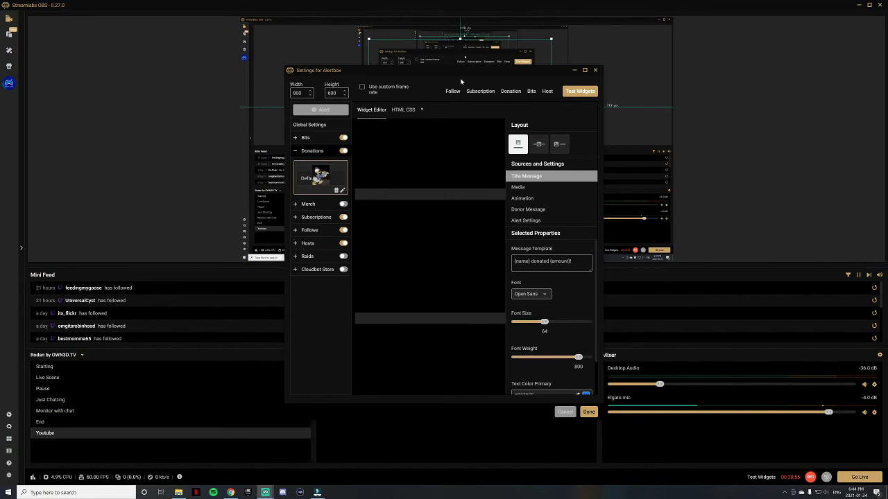
click(512, 91)
drag(497, 73, 423, 129)
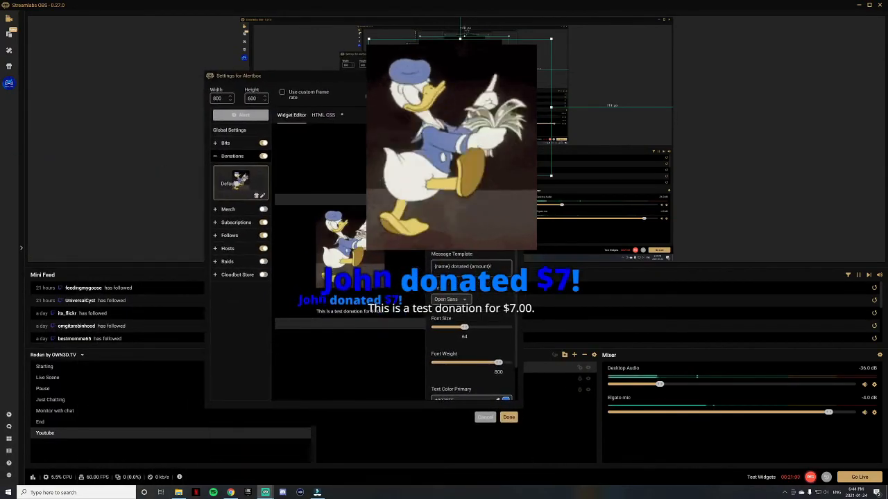
click(520, 126)
click(708, 127)
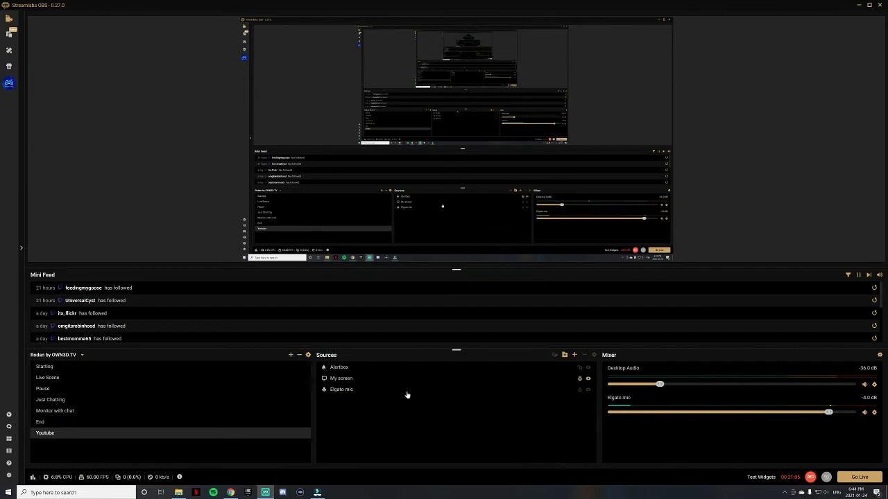
Step: Remove the Alertbox source from the Youtube scene
click(402, 368)
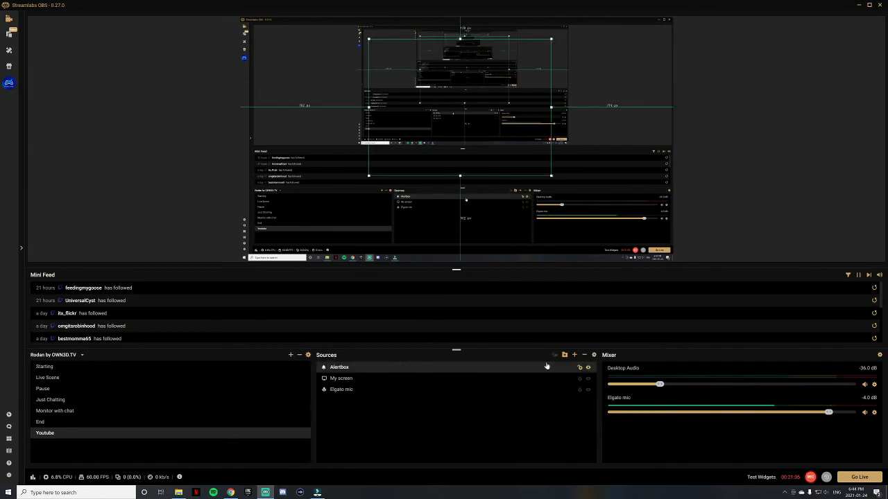
click(586, 356)
click(464, 246)
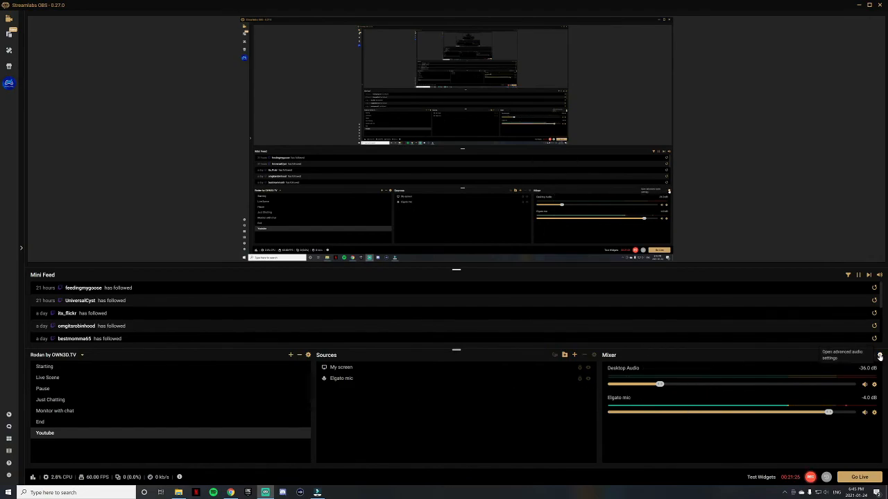
Step: Review the audio monitoring options for Desktop Audio and Elgato mic in the advanced audio settings
click(879, 356)
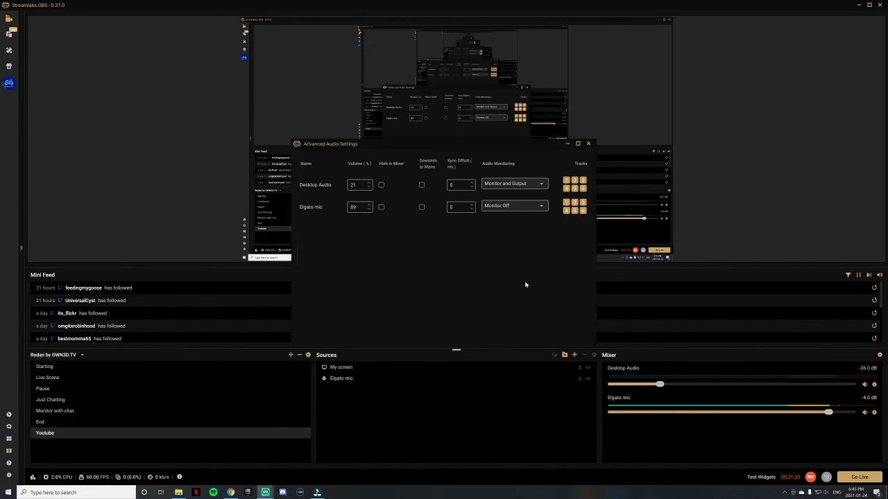
click(534, 183)
click(349, 244)
click(519, 210)
click(510, 217)
click(513, 183)
click(510, 229)
click(587, 144)
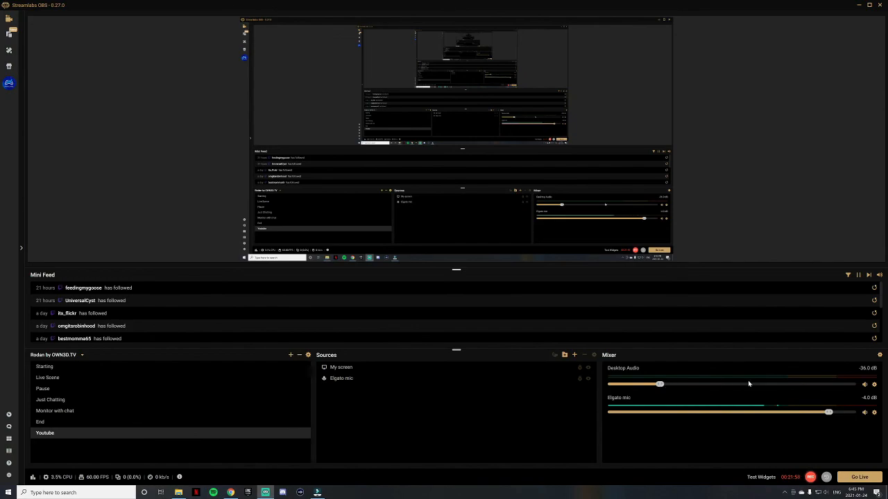
Step: Raise the Elgato mic volume in the mixer to about -1.8 dB
mouse_move(828, 414)
mouse_down()
mouse_move(724, 415)
mouse_move(711, 425)
mouse_move(865, 412)
mouse_move(842, 414)
mouse_up()
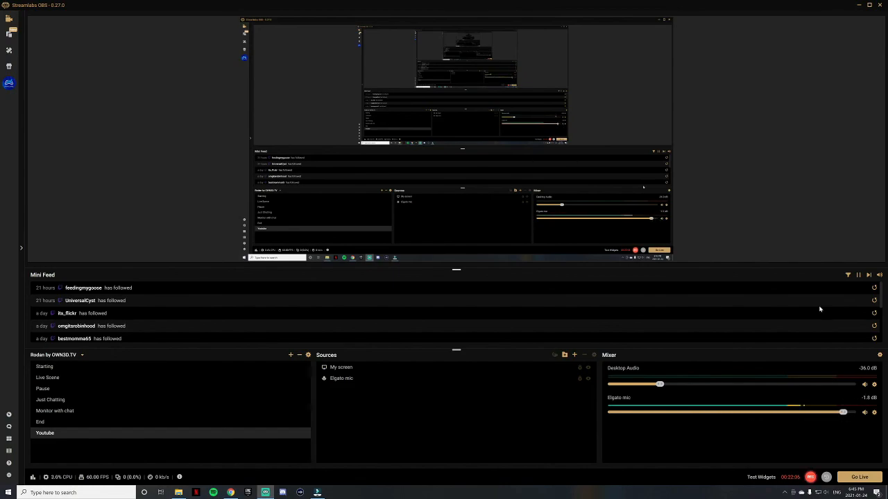